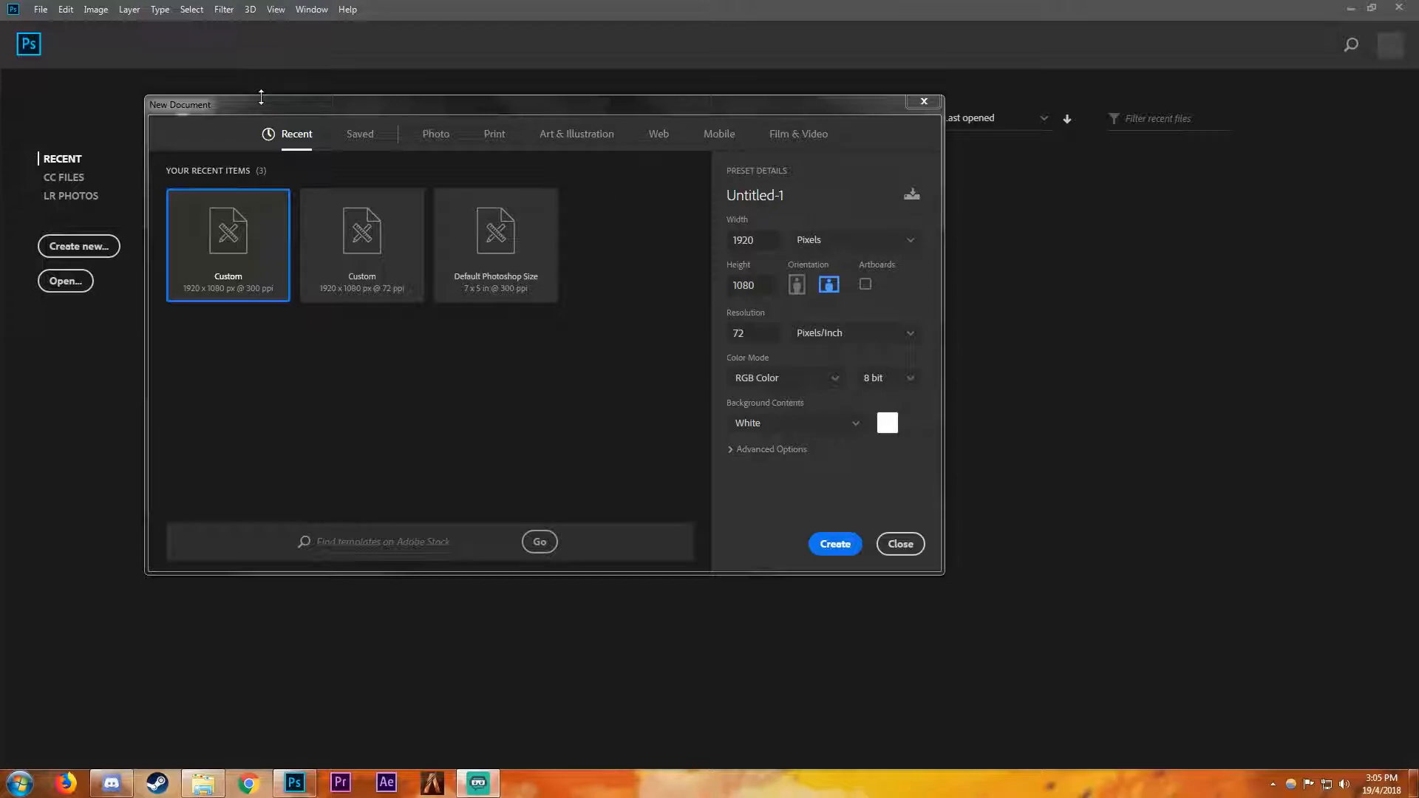
- Set the new document's size to 1920 × 1080 pixels
drag(213, 115, 162, 81)
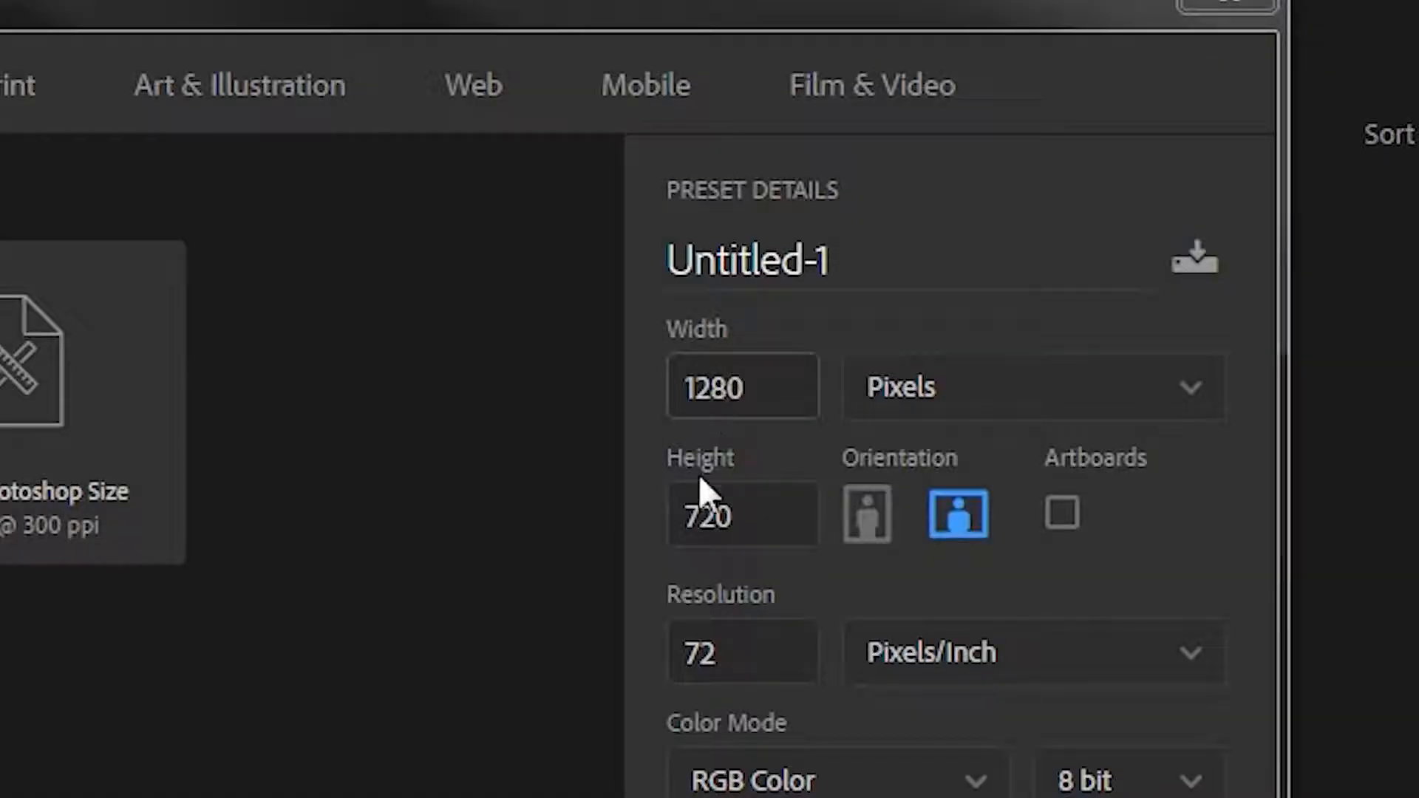
click(779, 402)
double_click(781, 405)
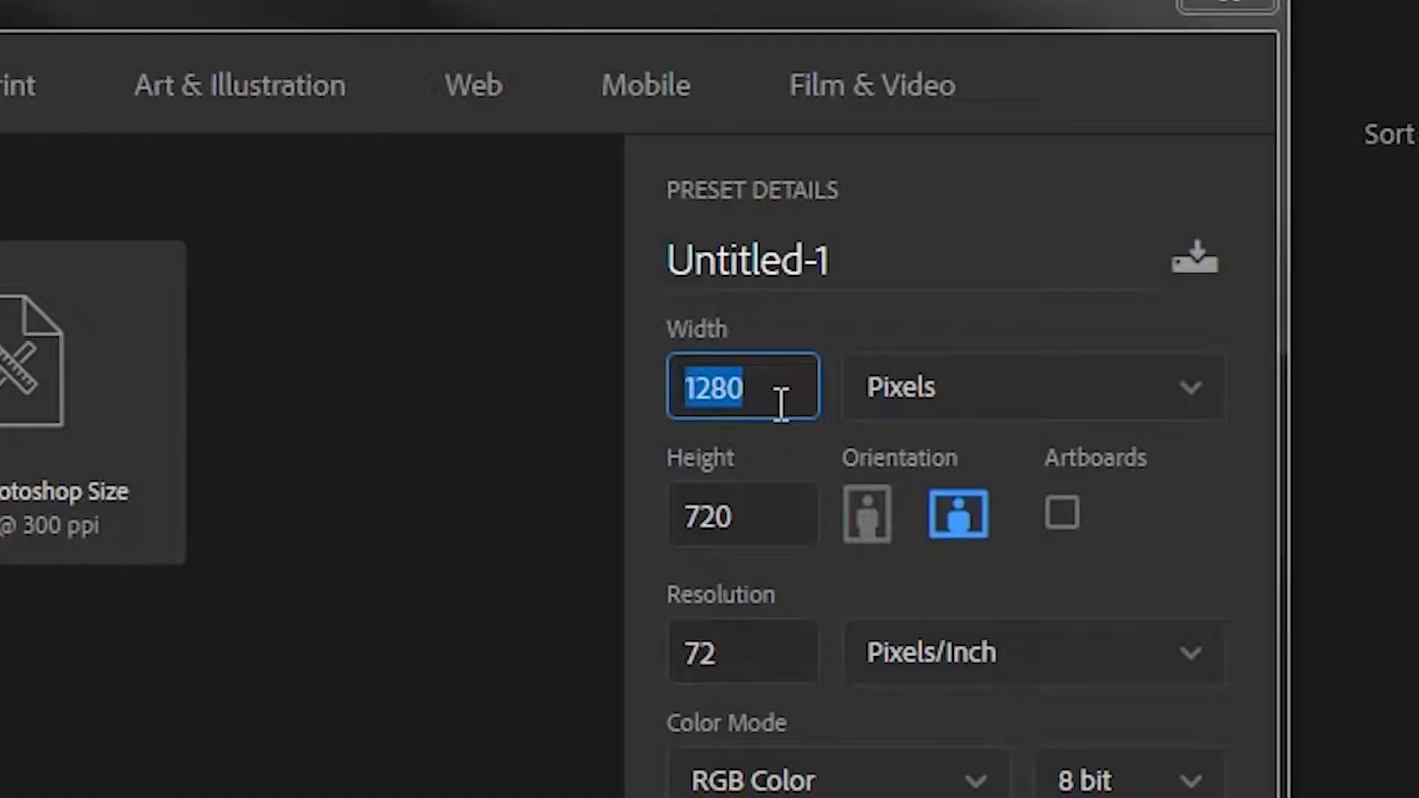
key(BackSpace)
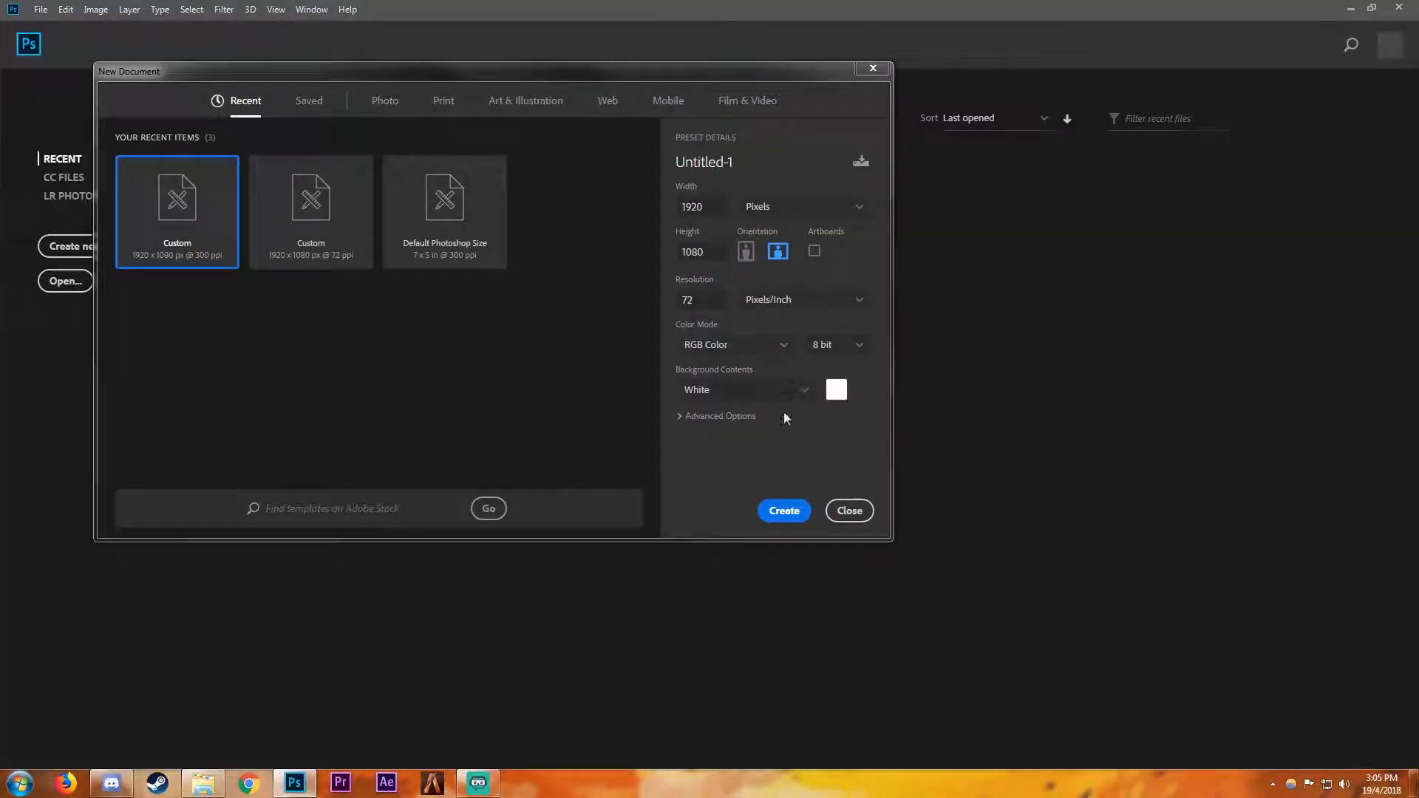
- Create the document at 72 pixels/inch in 8 bit RGB Color with white background contents
click(839, 349)
click(832, 370)
click(722, 345)
click(740, 350)
click(854, 352)
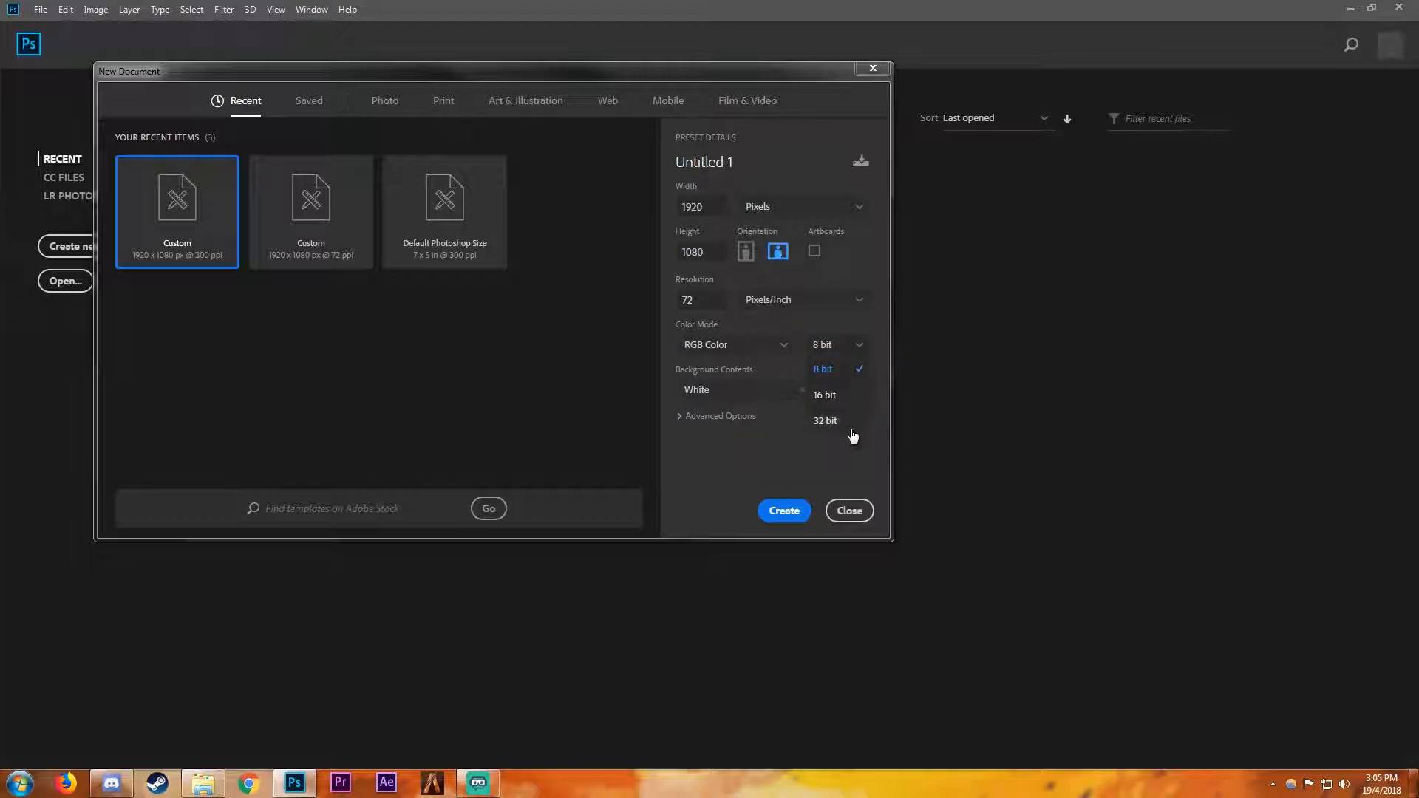
click(705, 490)
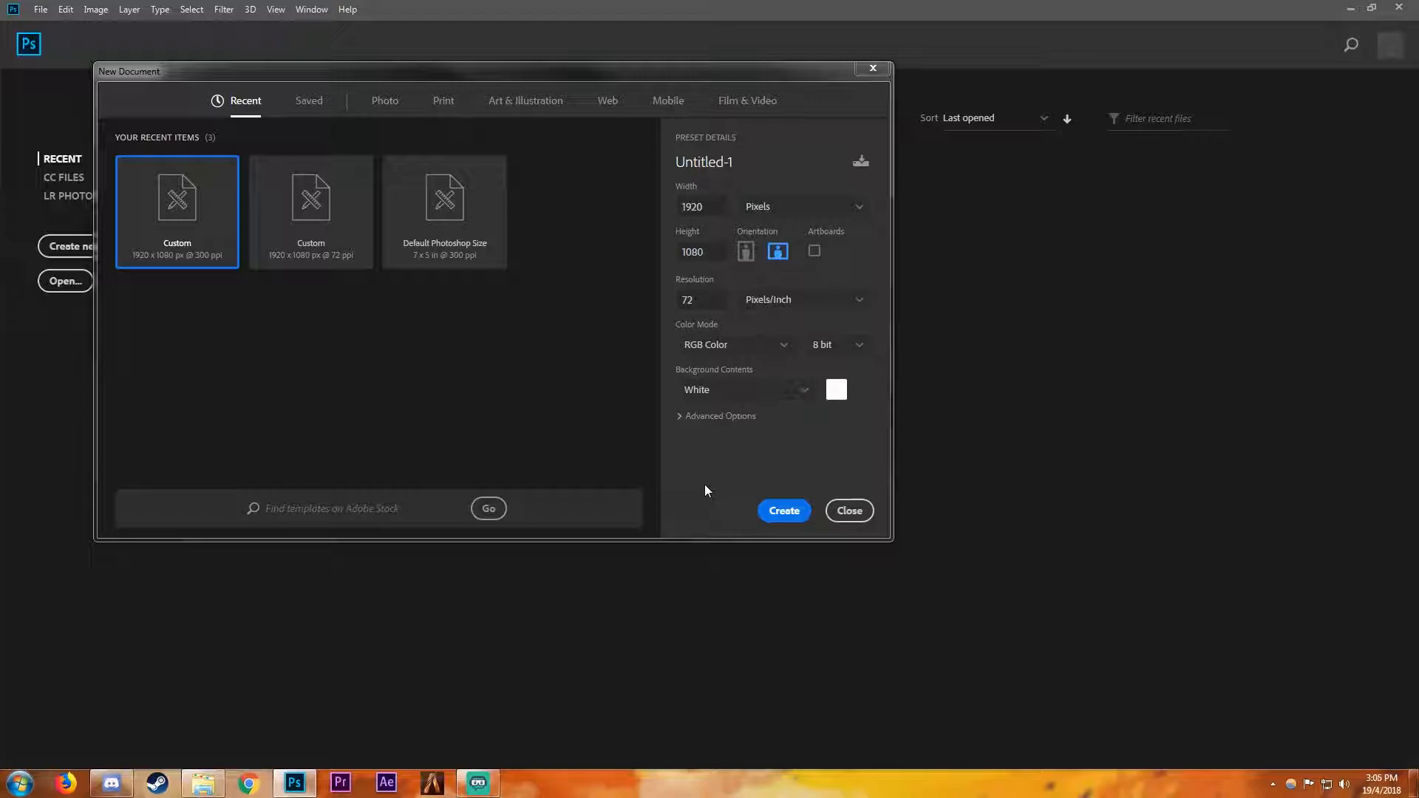
key(Return)
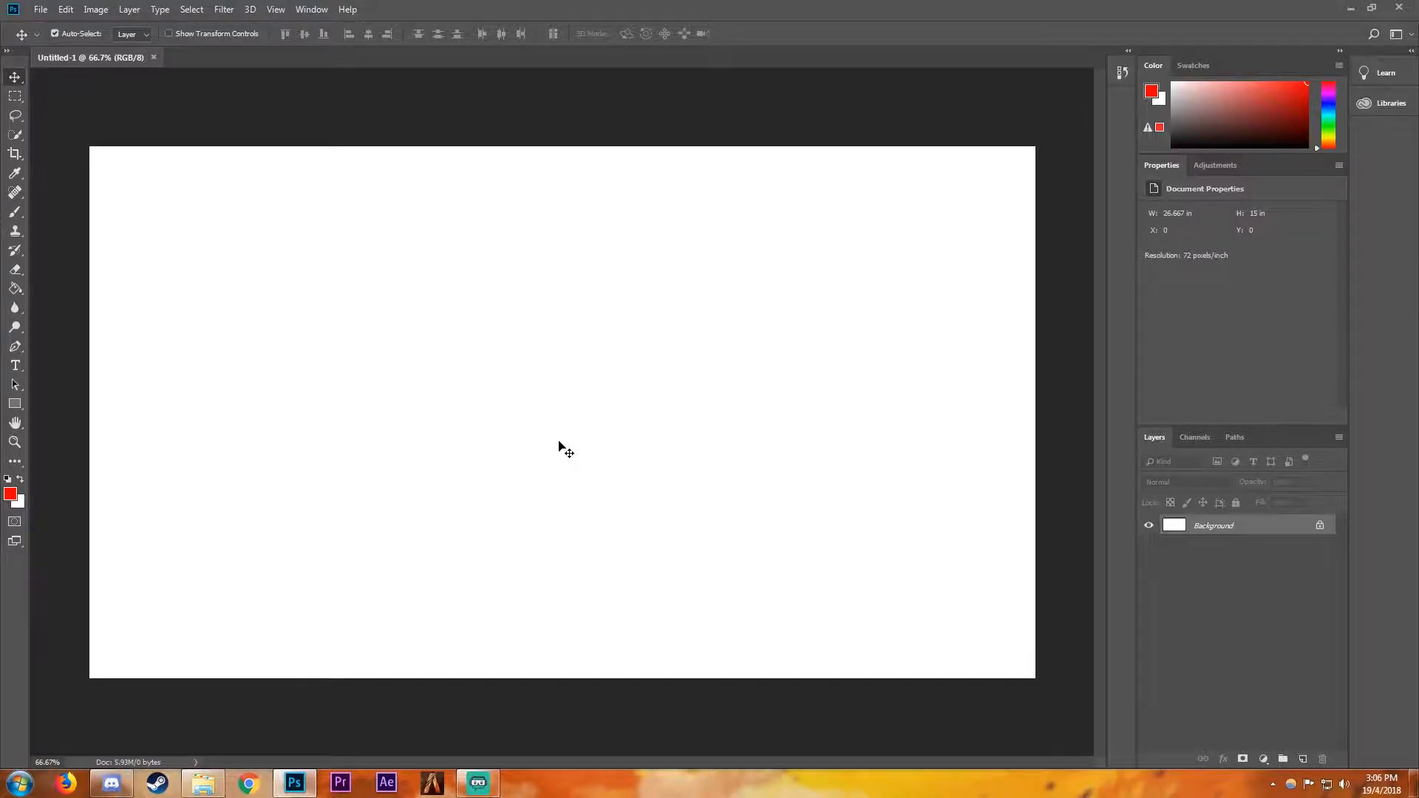
- Place the hwsad image as an embedded object and scale it to about 76% so it covers the whole canvas
click(41, 9)
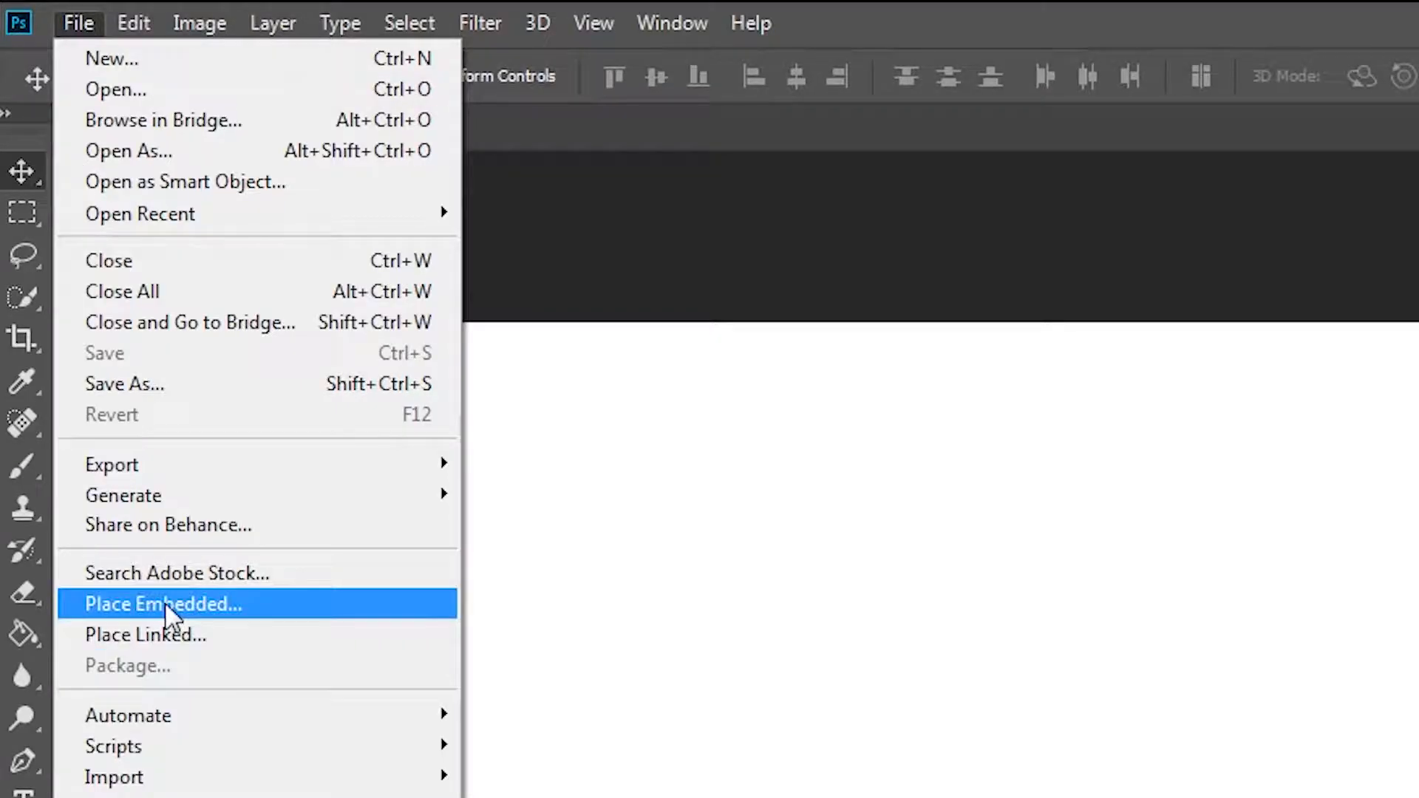
click(164, 603)
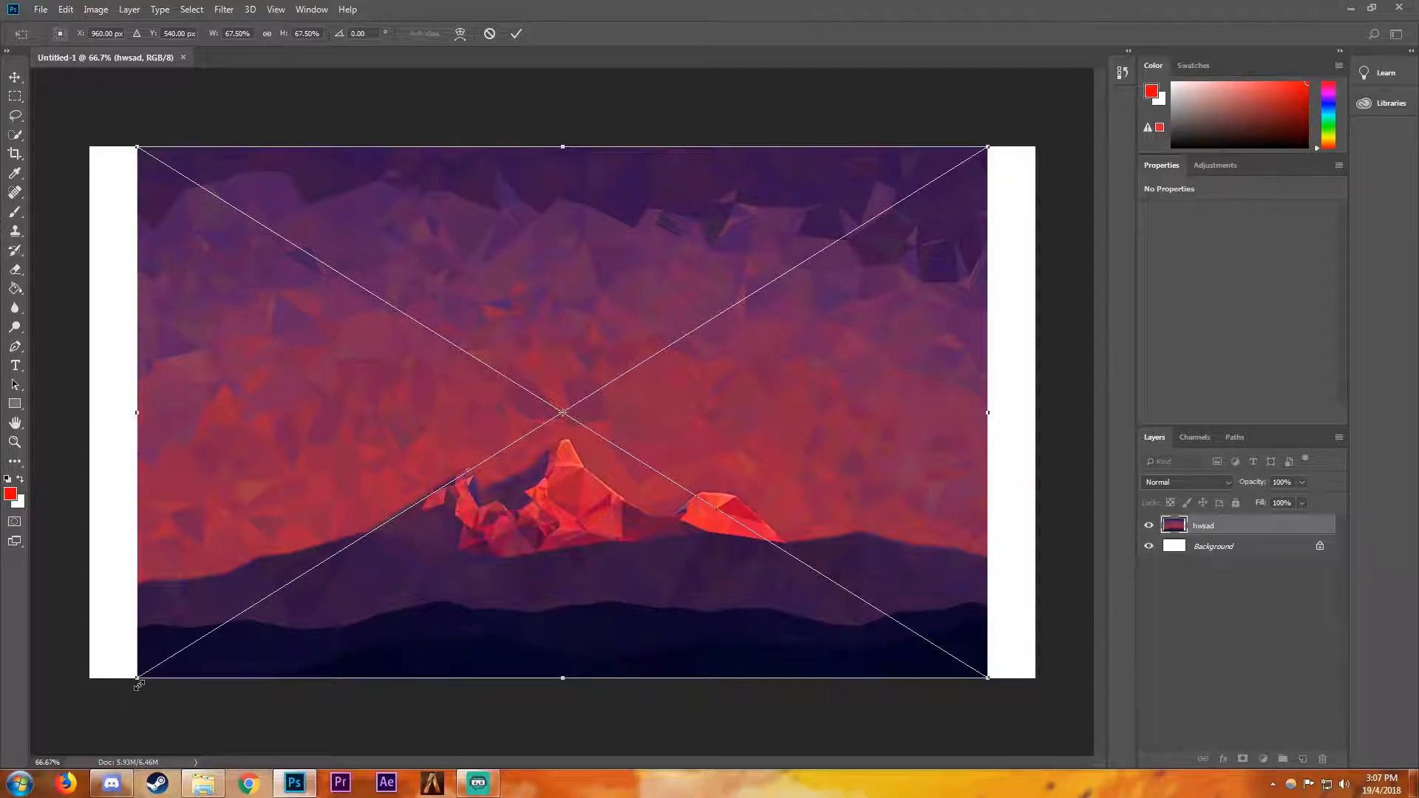
drag(139, 685, 88, 716)
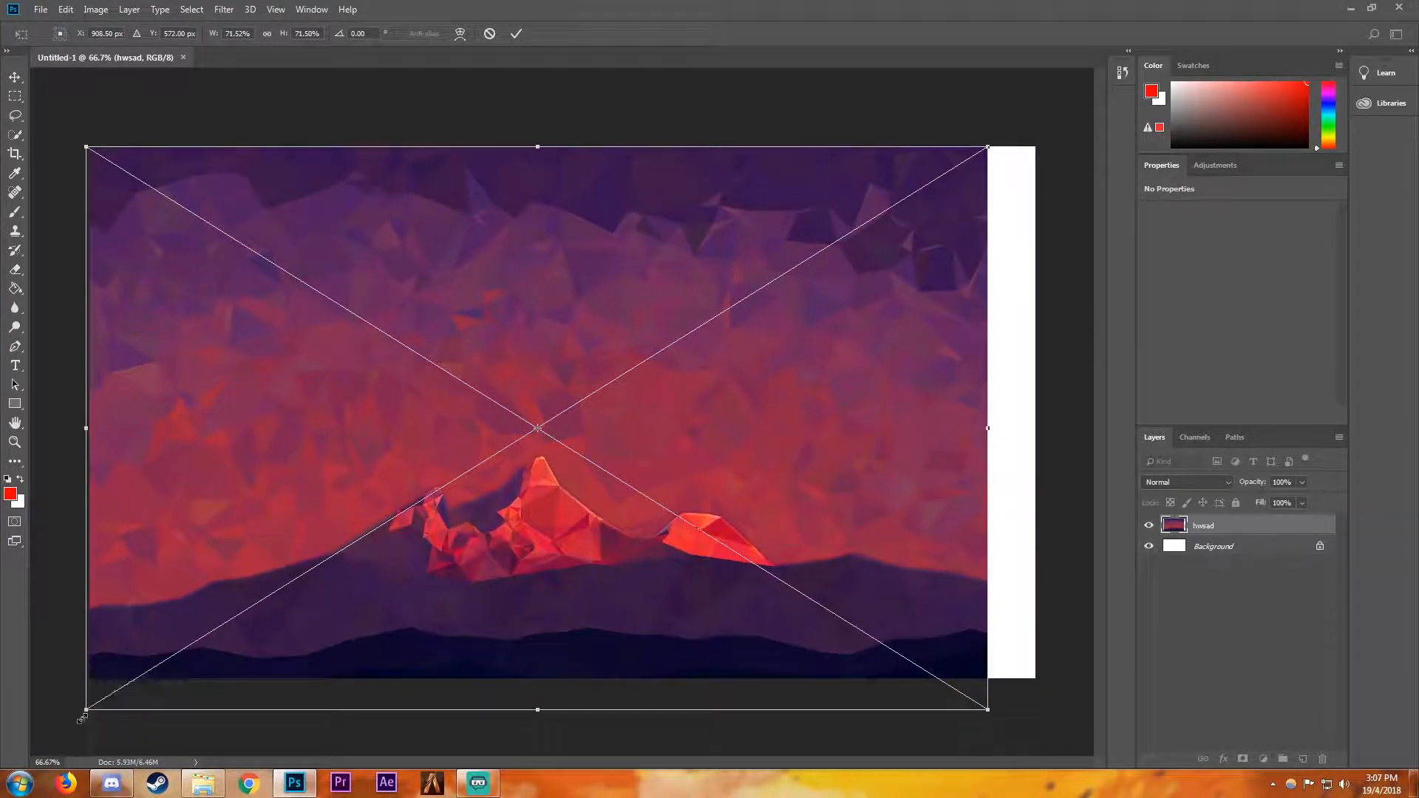
drag(989, 710, 1053, 748)
drag(903, 523, 909, 503)
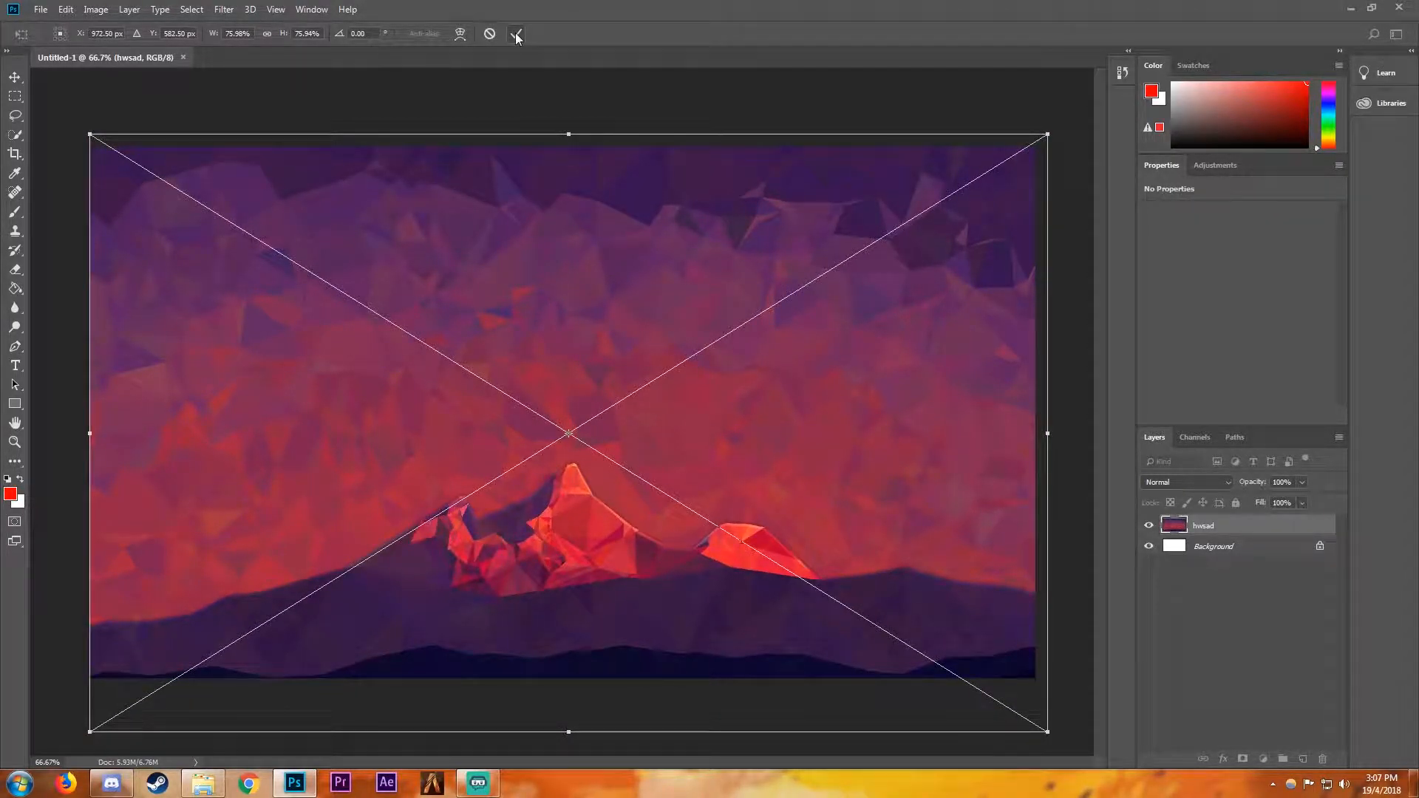
key(Return)
mouse_move(551, 547)
mouse_down()
mouse_move(600, 561)
mouse_move(539, 539)
mouse_up()
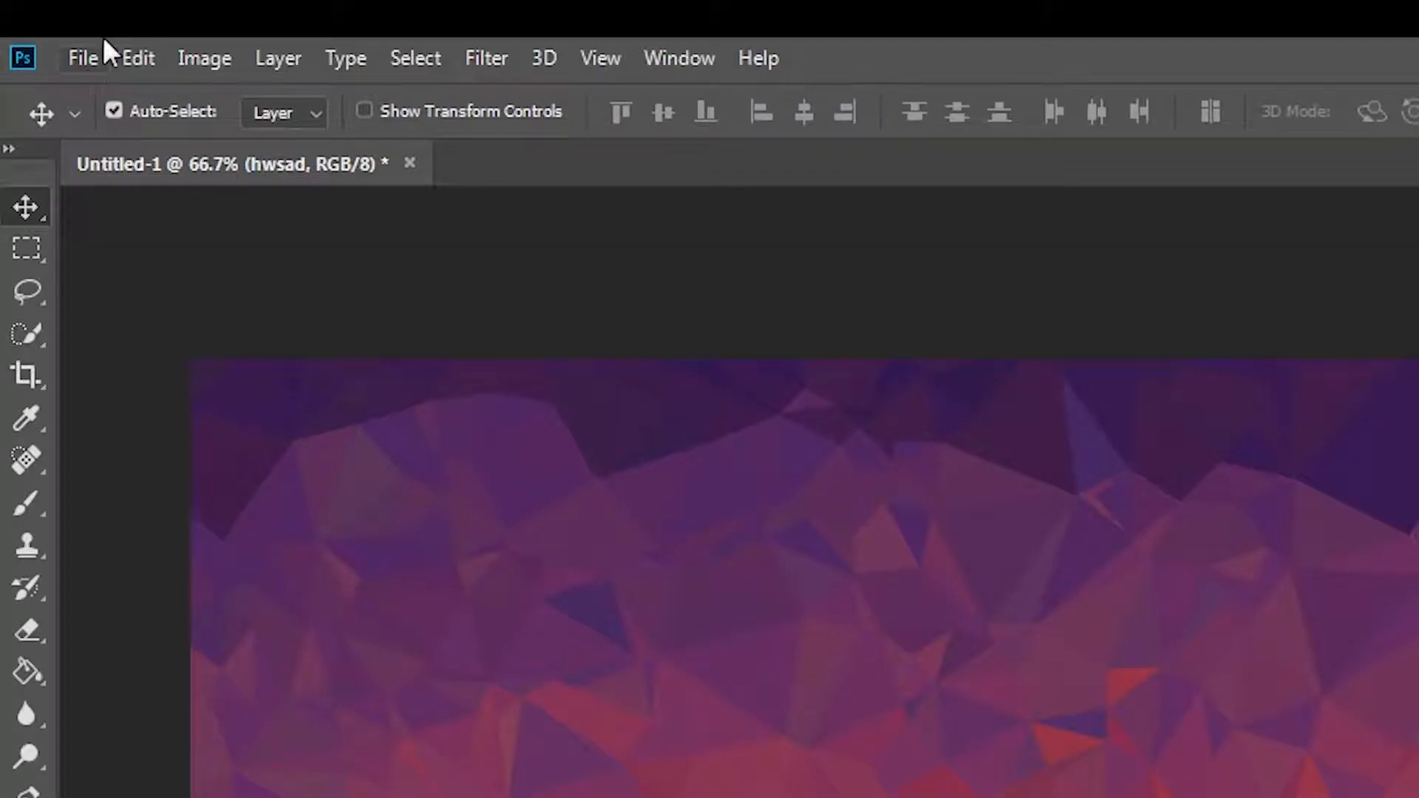
click(66, 9)
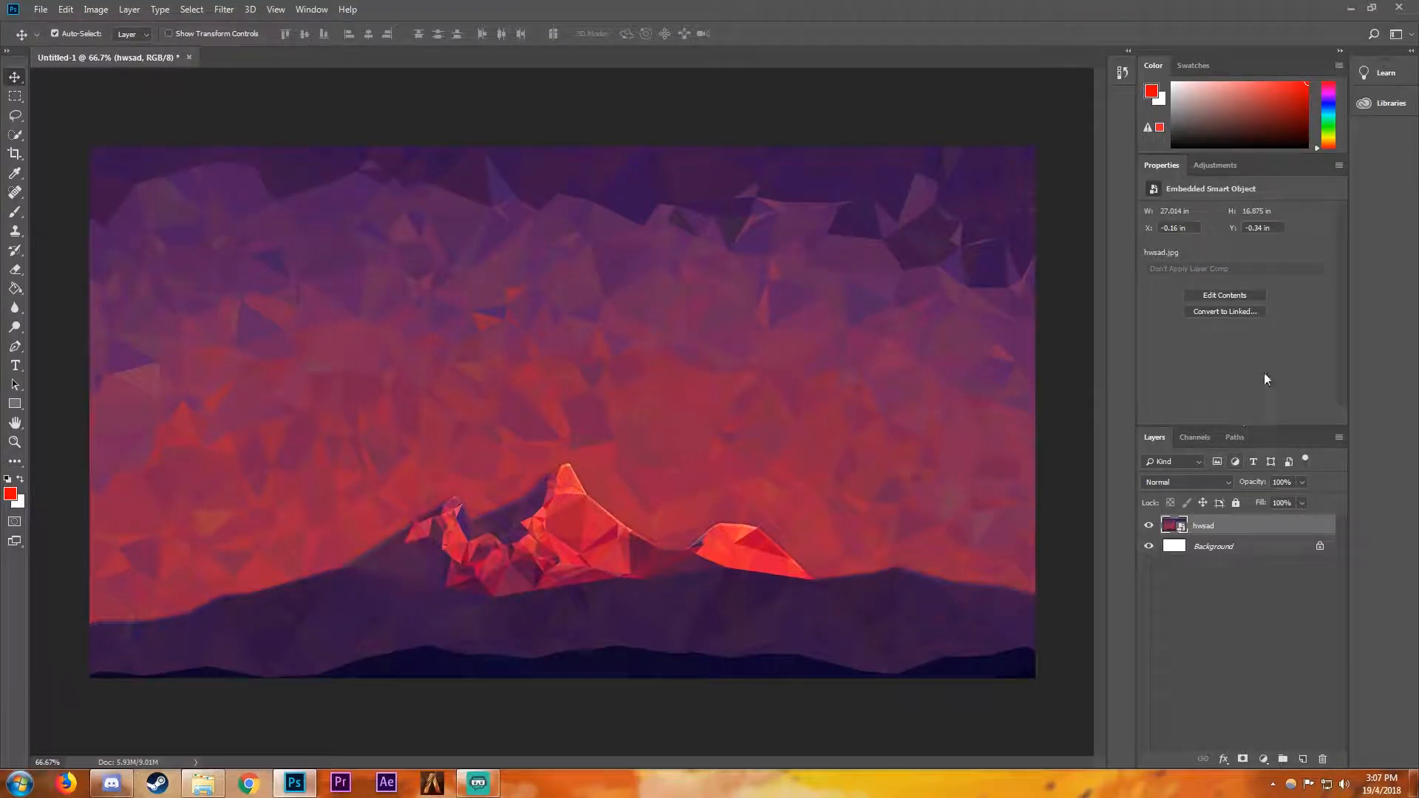
- Add a Hue/Saturation adjustment layer over the image and try out its saturation and lightness
click(1210, 166)
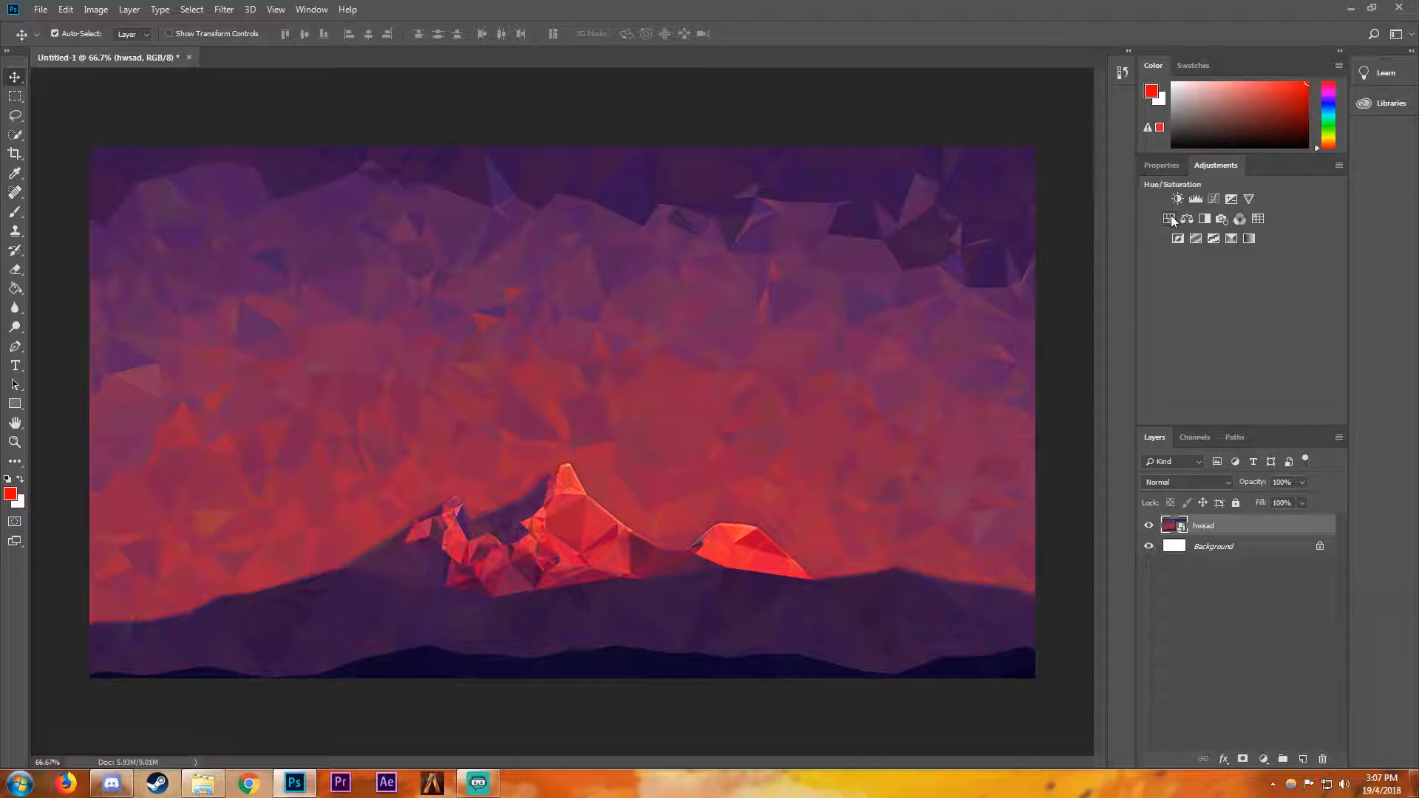
click(1169, 217)
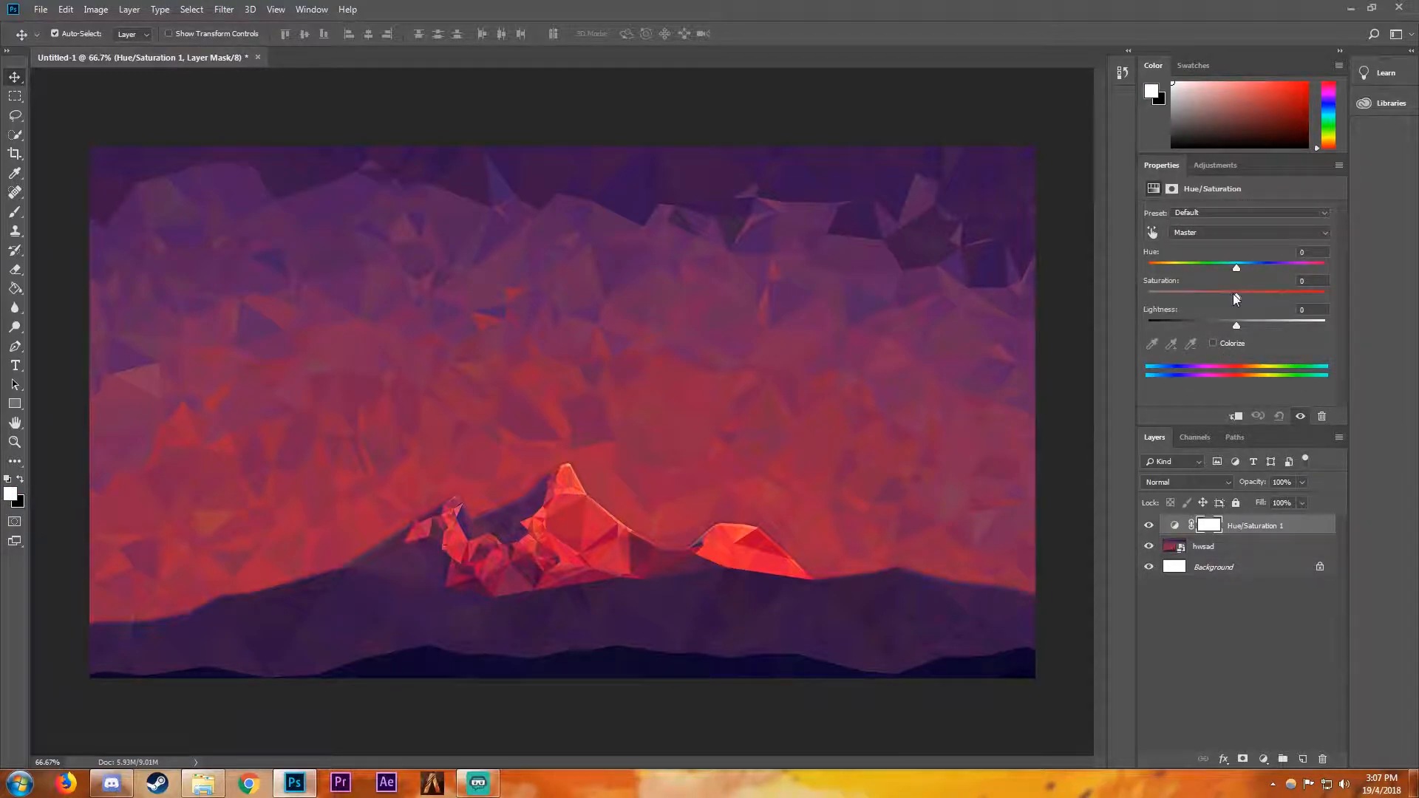
drag(1236, 296, 1239, 330)
drag(1235, 325, 1239, 281)
- Add a white text reading "THIS IS A" over the image in The Next Font at 200 pt
key(t)
click(325, 391)
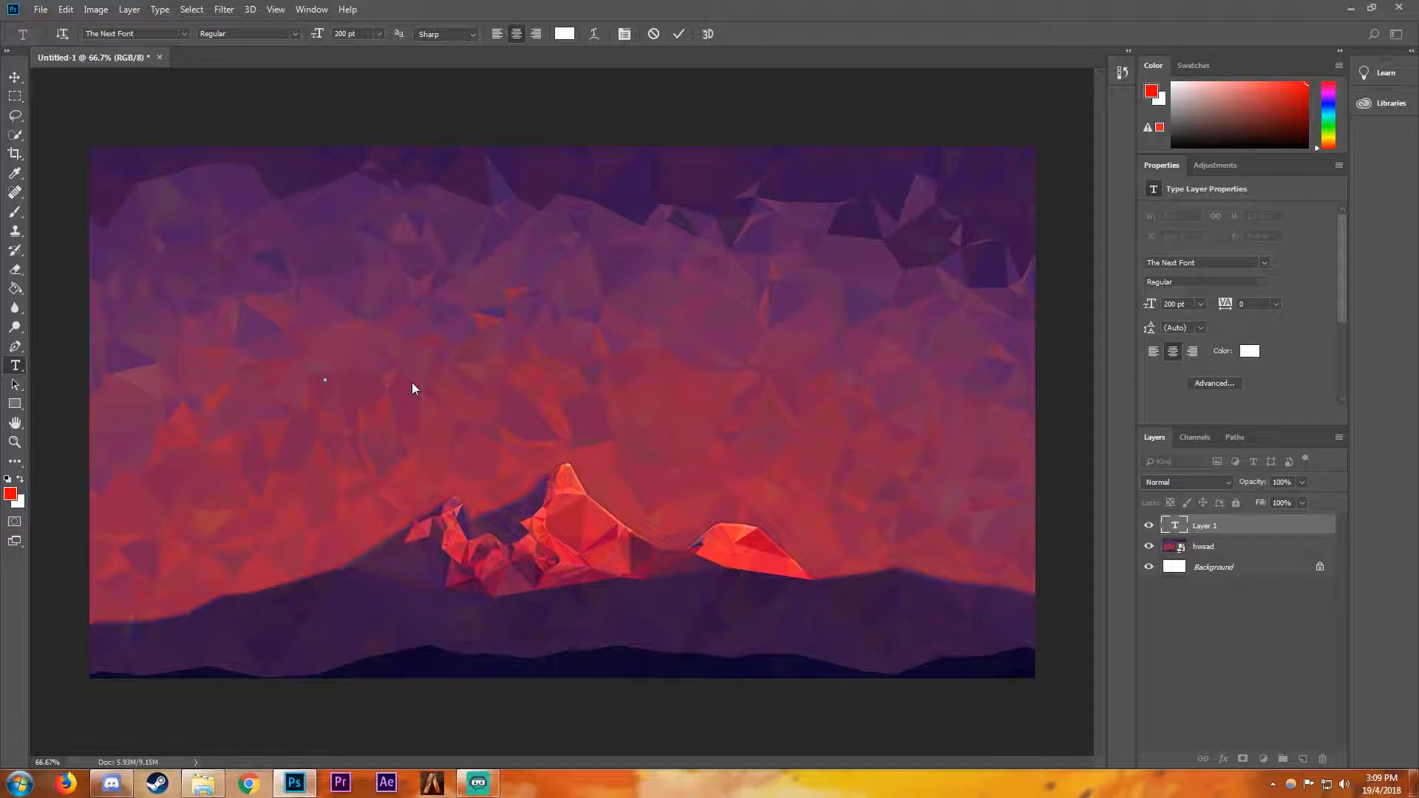
text(THIS IS AS)
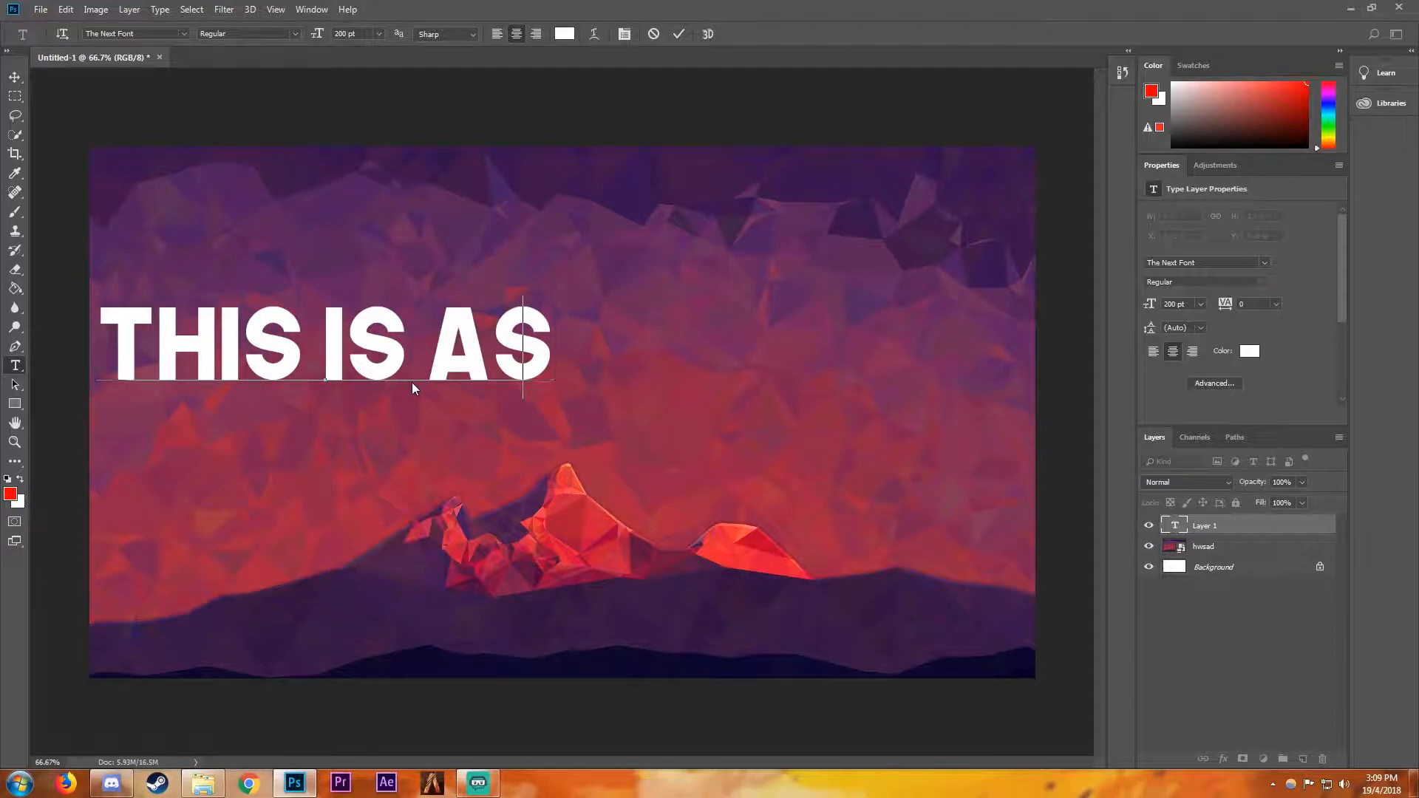
key(BackSpace)
- Try a second text line reading "TUTORIAL" and delete it again
key(Return)
text(TUTORIAL)
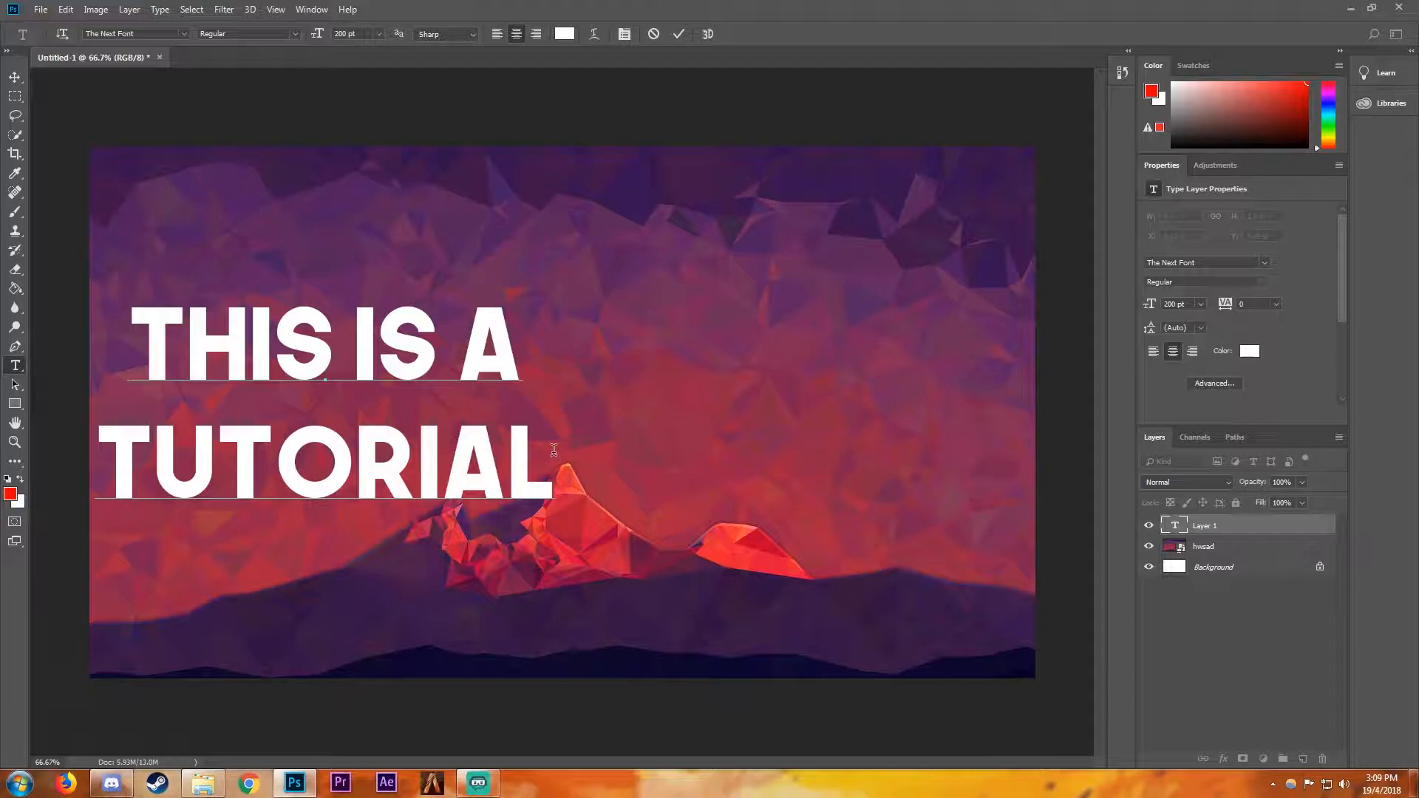
drag(558, 452, 98, 498)
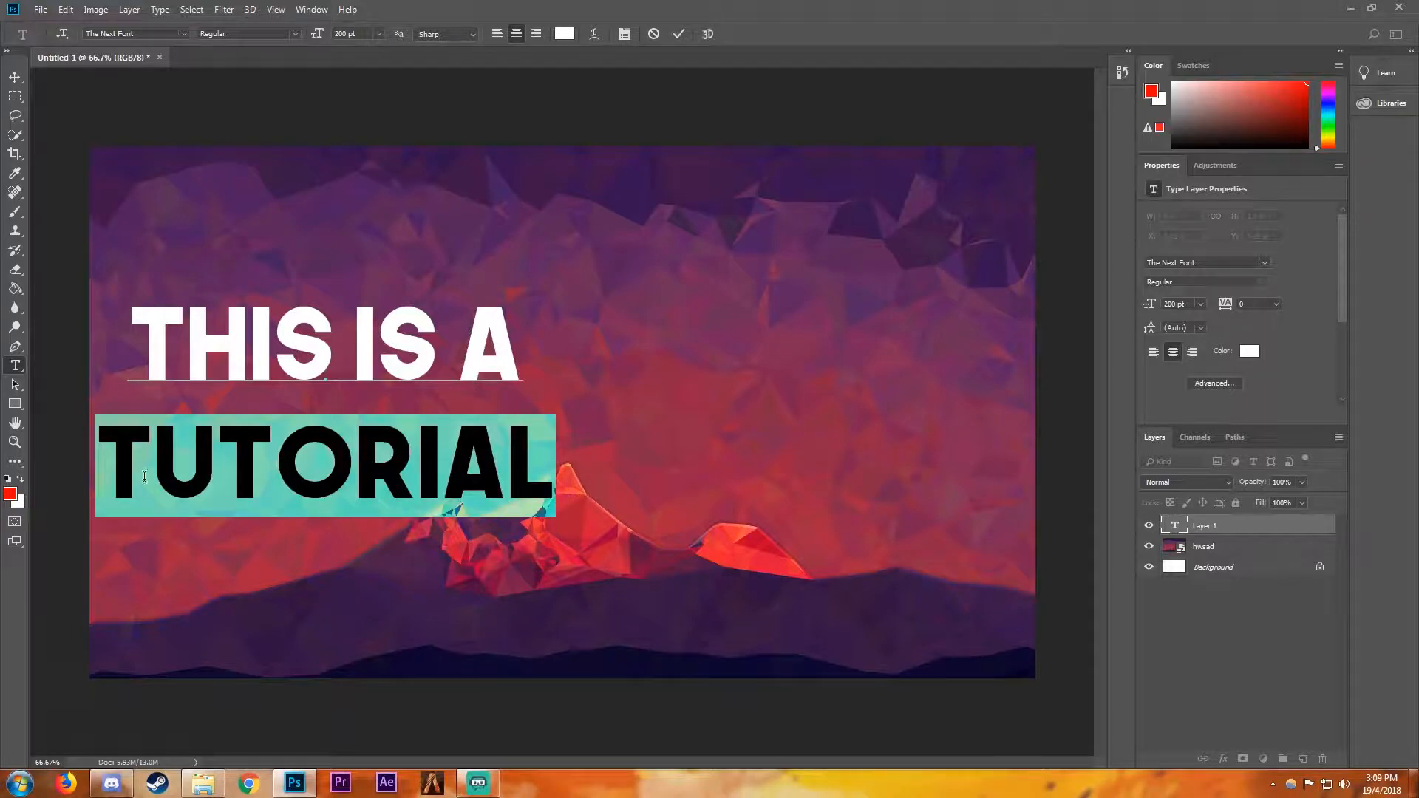
key(BackSpace)
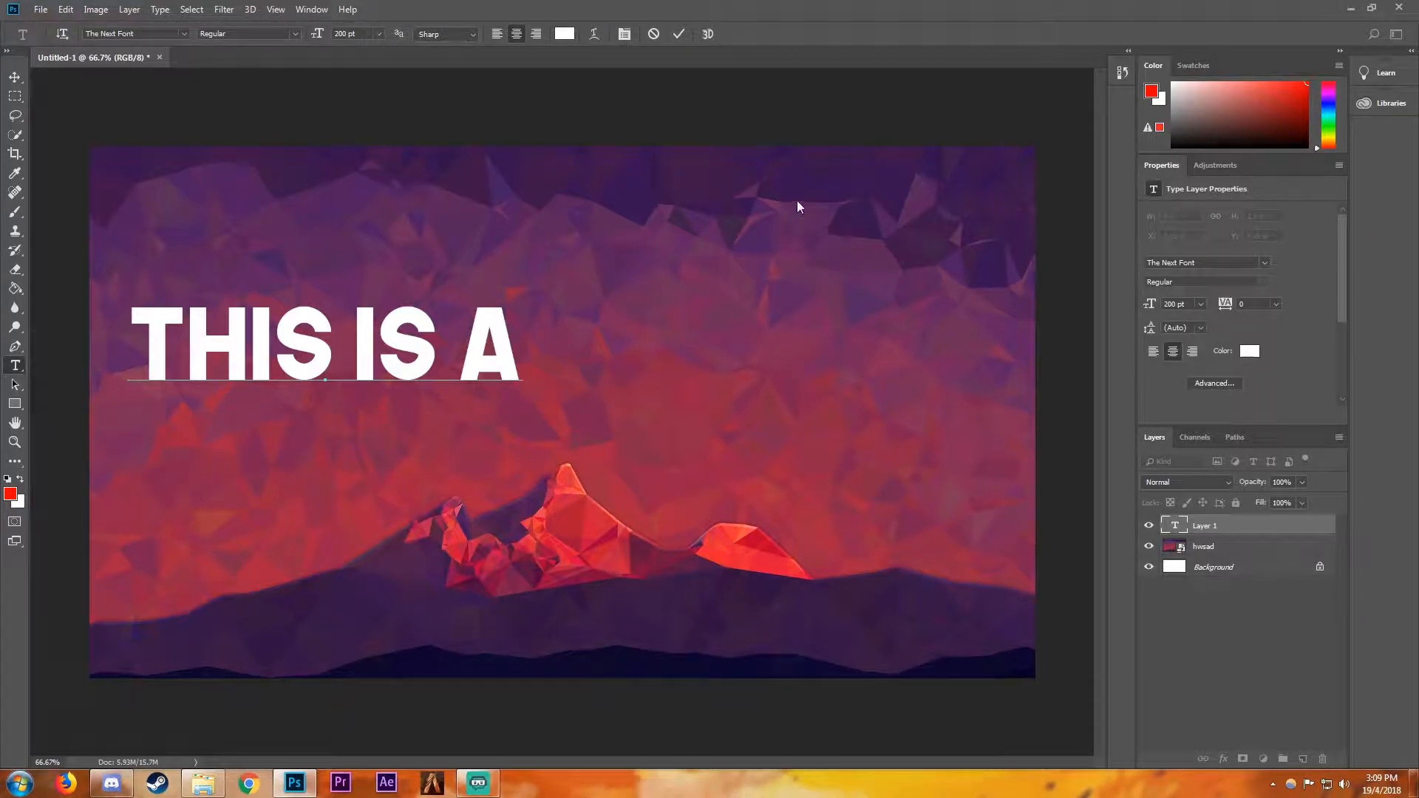
- Commit the "THIS IS A" text, enlarge it to about 254 pt and centre it in the upper part of the canvas
click(679, 34)
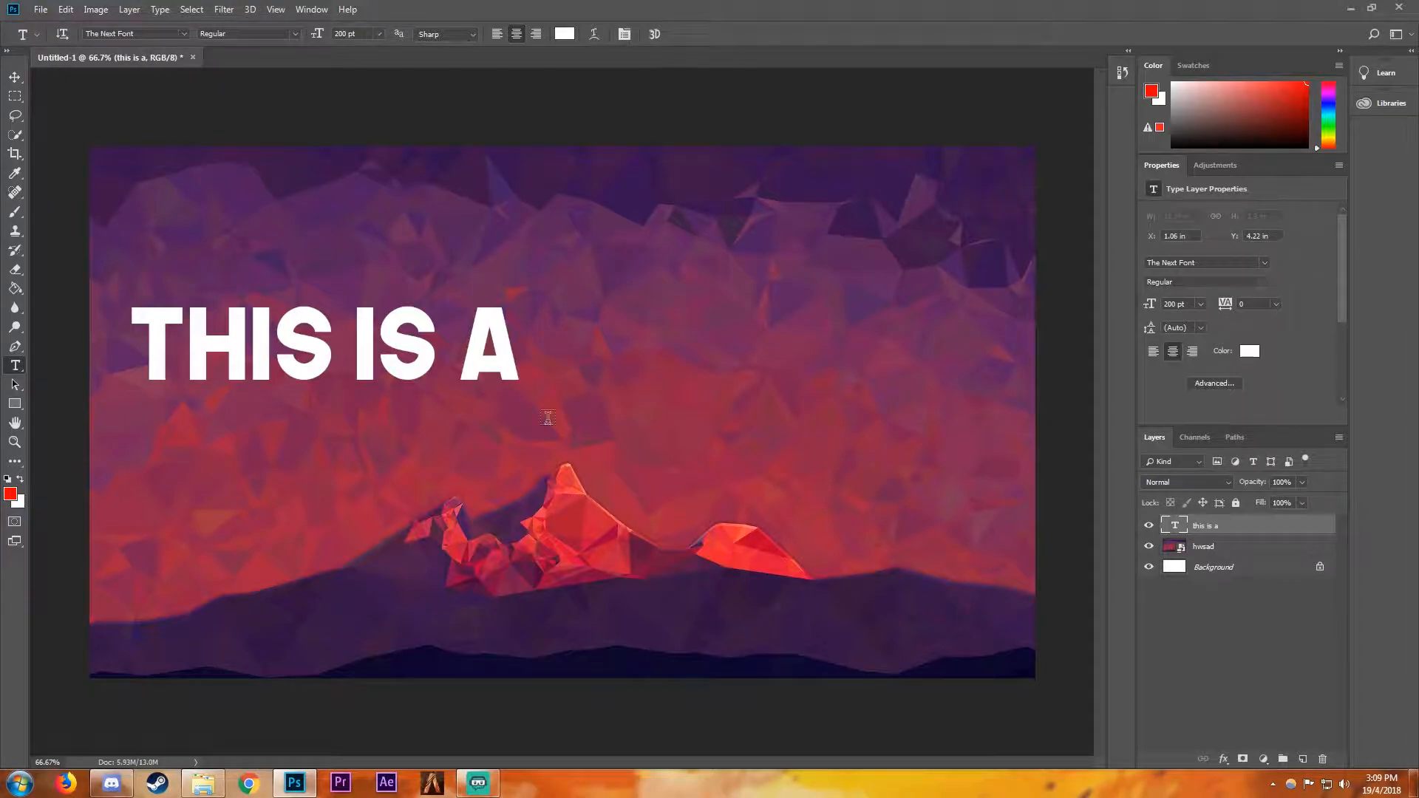
click(15, 77)
drag(364, 348, 581, 309)
click(67, 9)
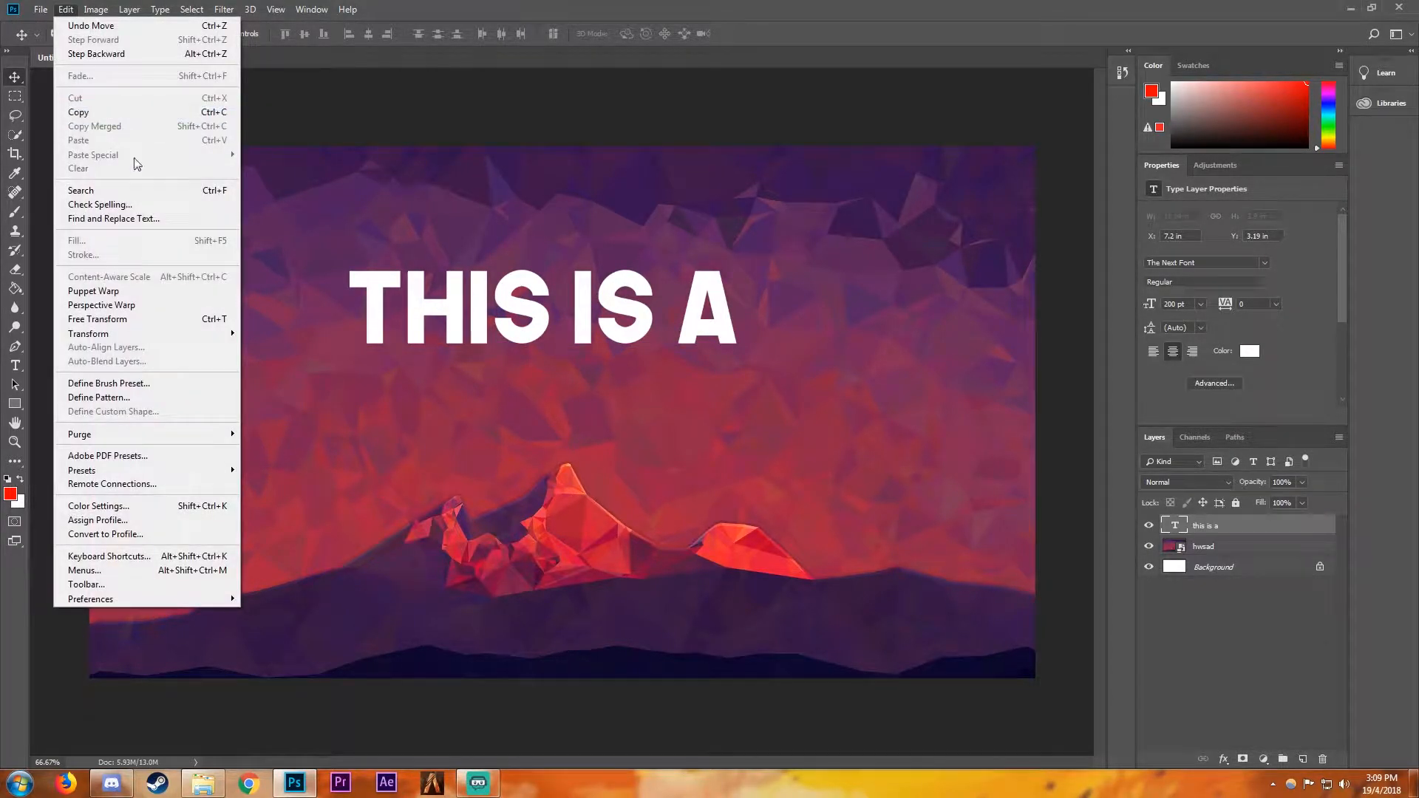
click(121, 321)
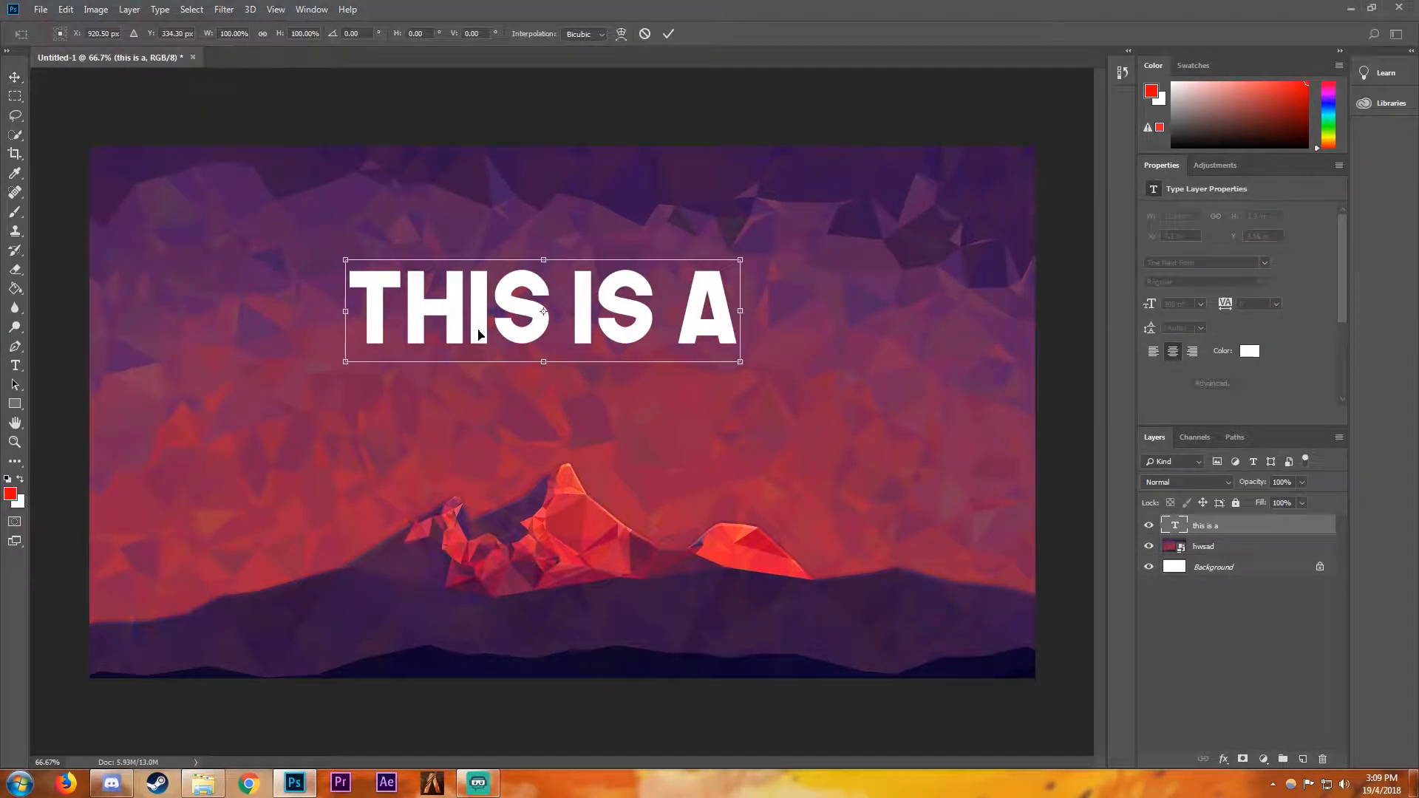
drag(346, 361, 322, 400)
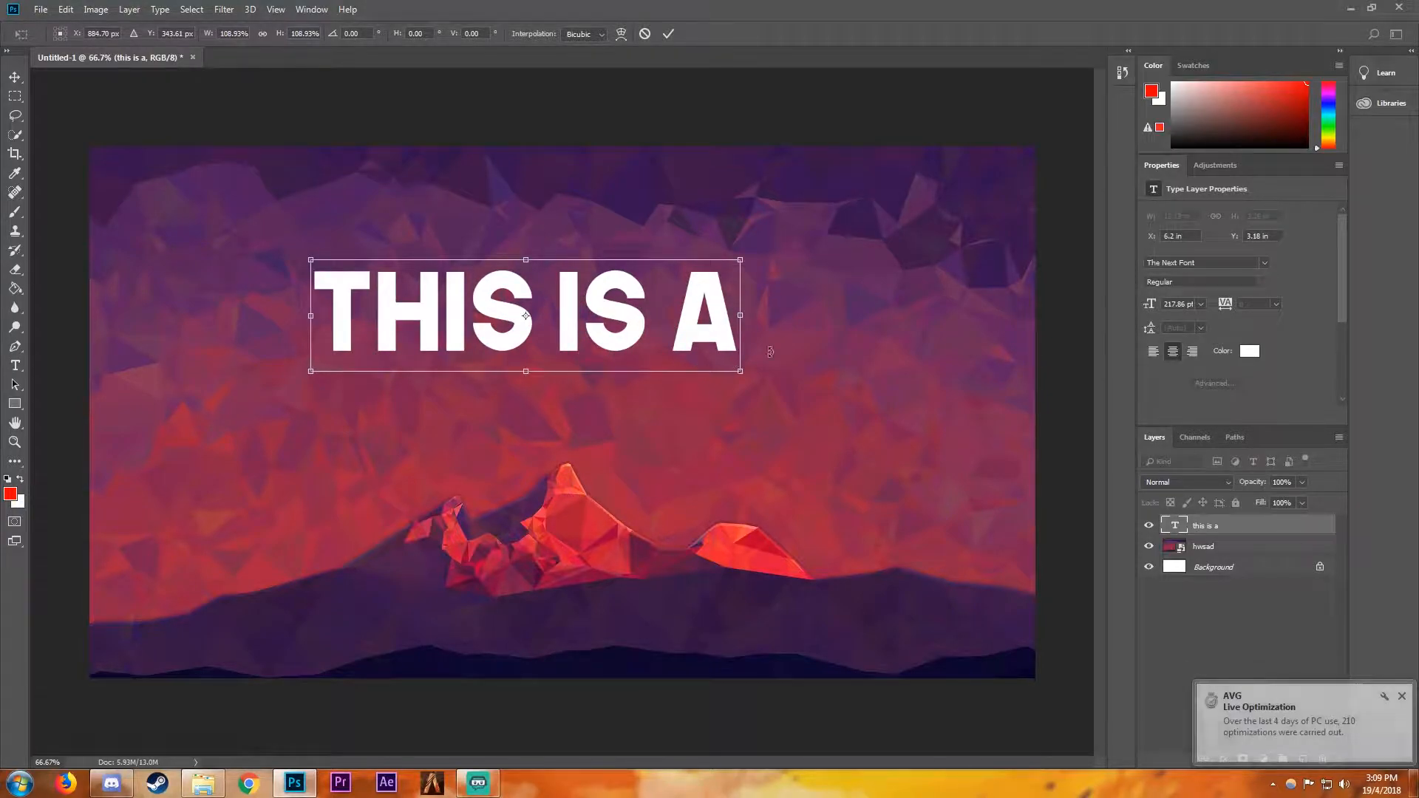
key(Return)
drag(483, 305, 484, 288)
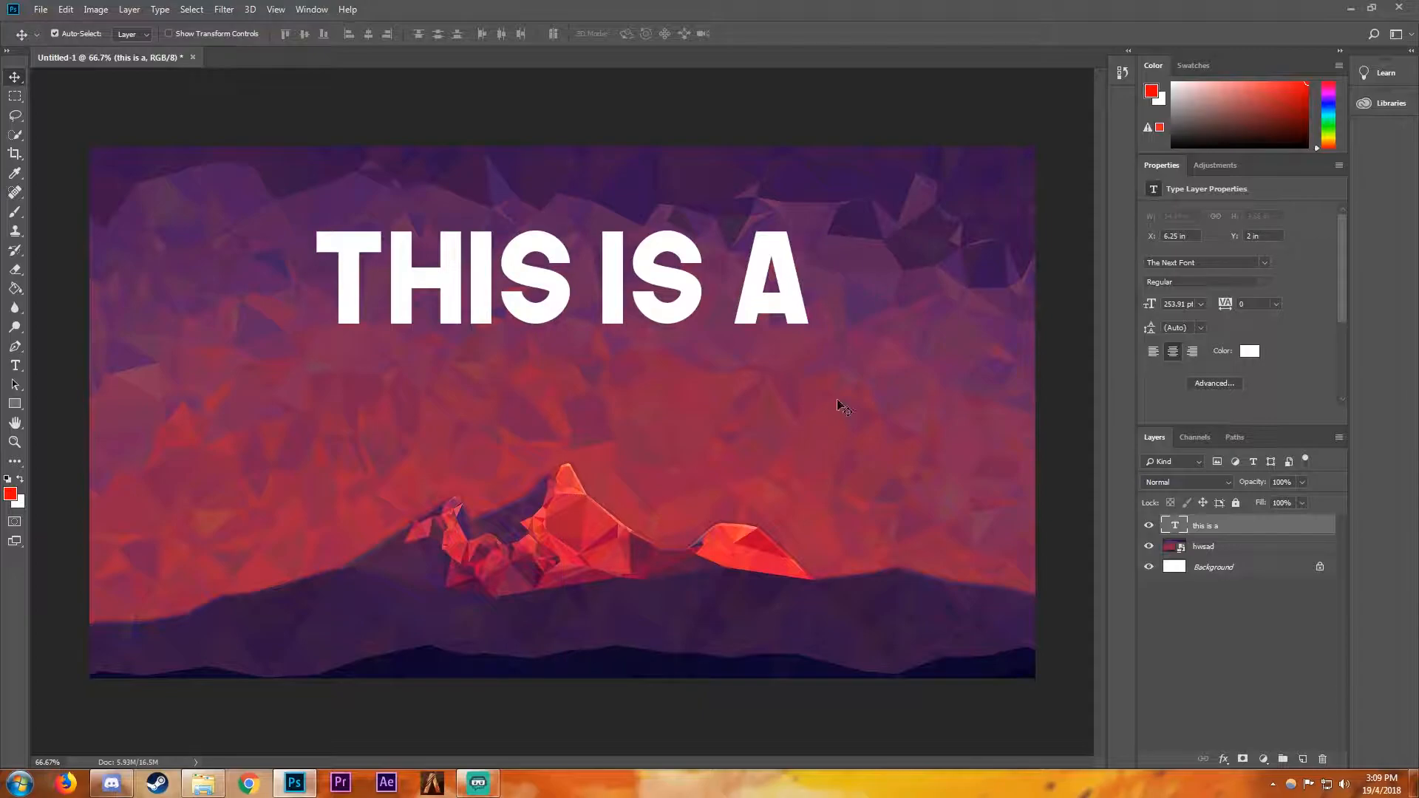
- Draw a red rectangle about 1043 × 266 px around the "THIS IS A" text
click(16, 407)
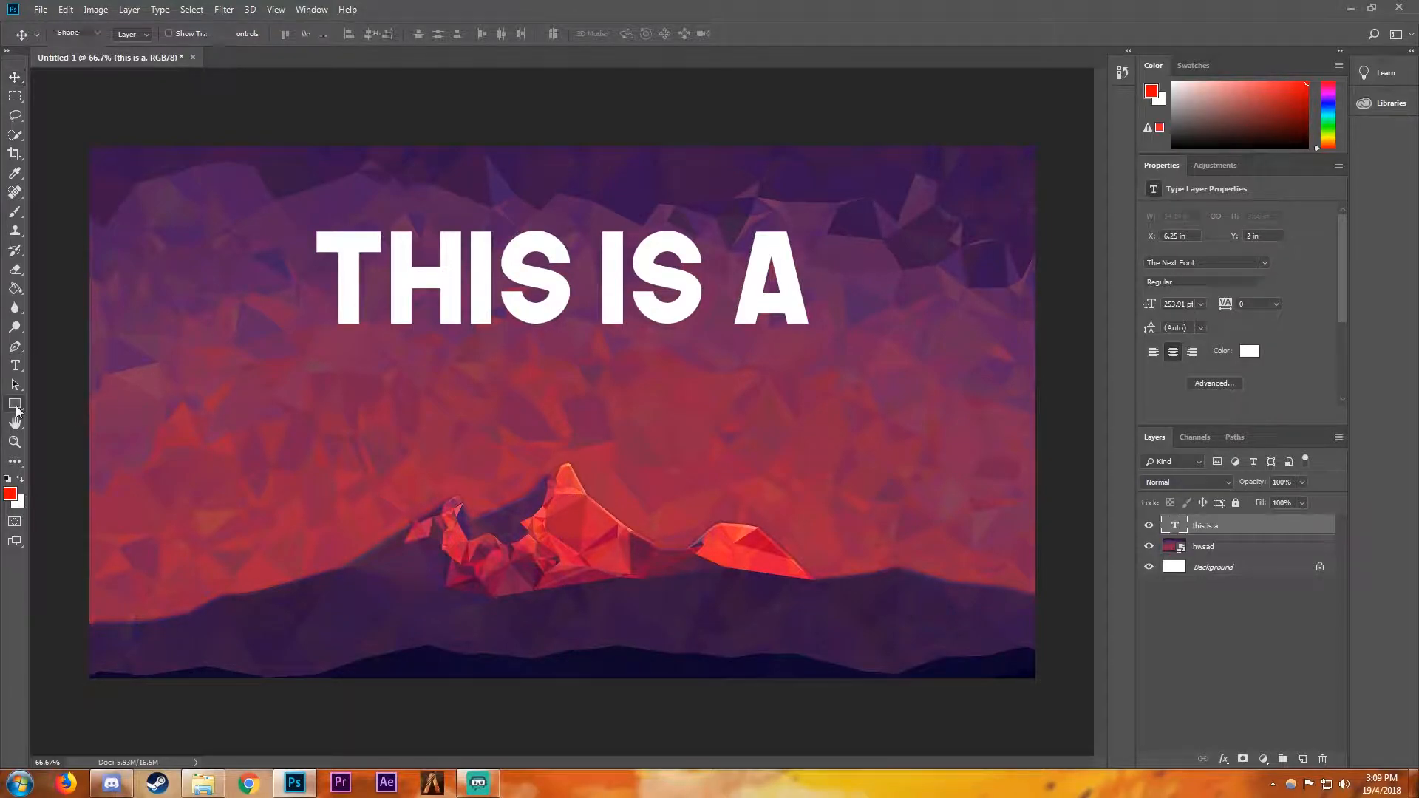
click(21, 81)
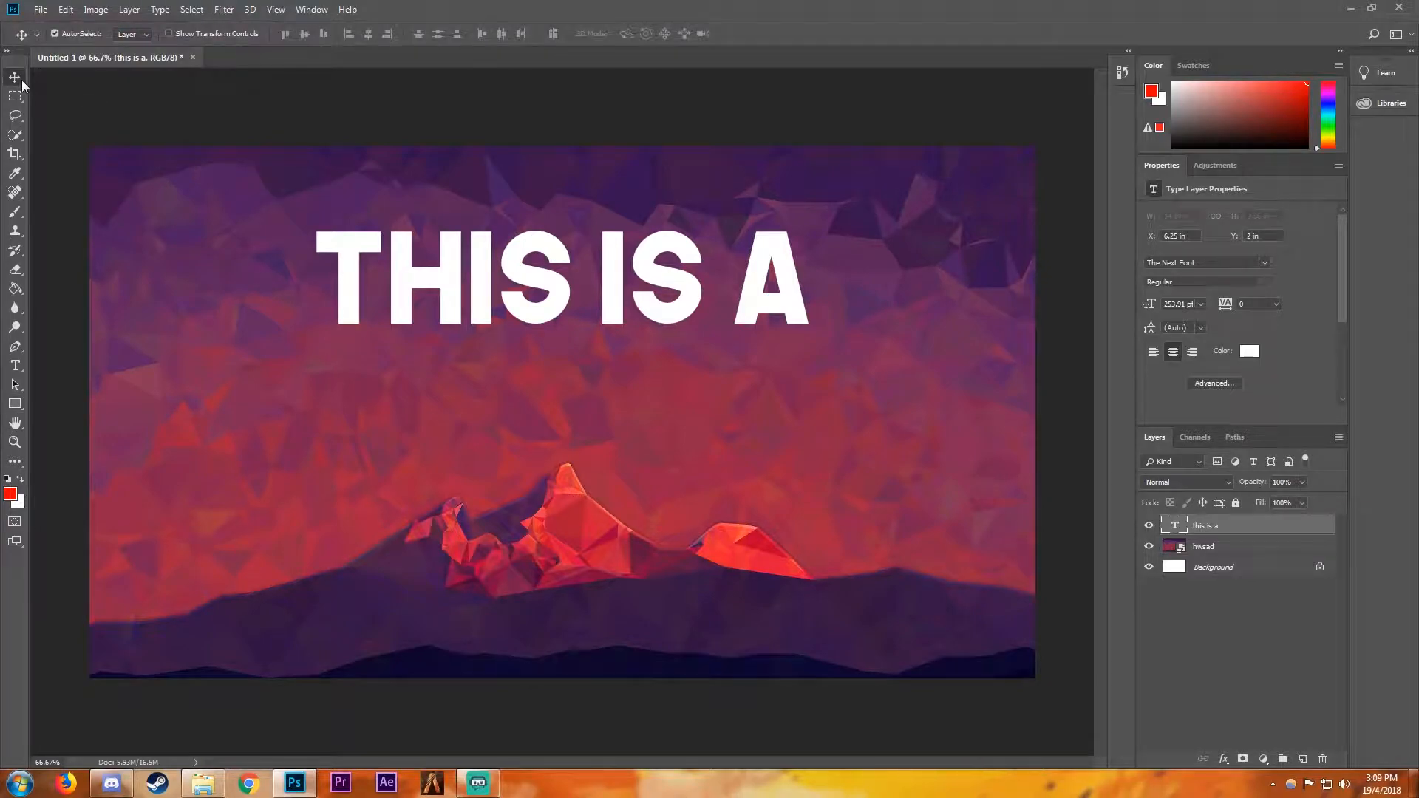
click(14, 406)
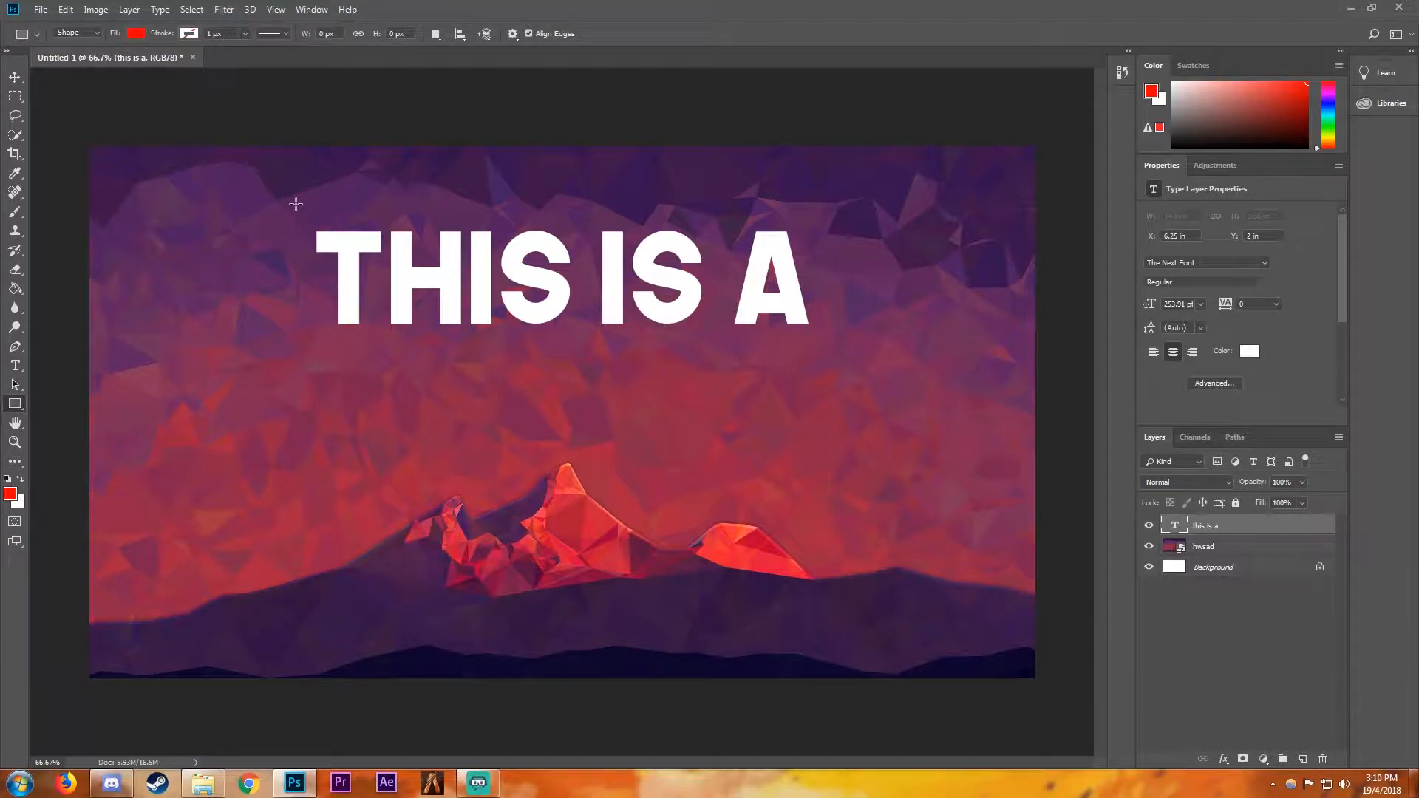
drag(299, 210, 817, 339)
drag(812, 340, 814, 340)
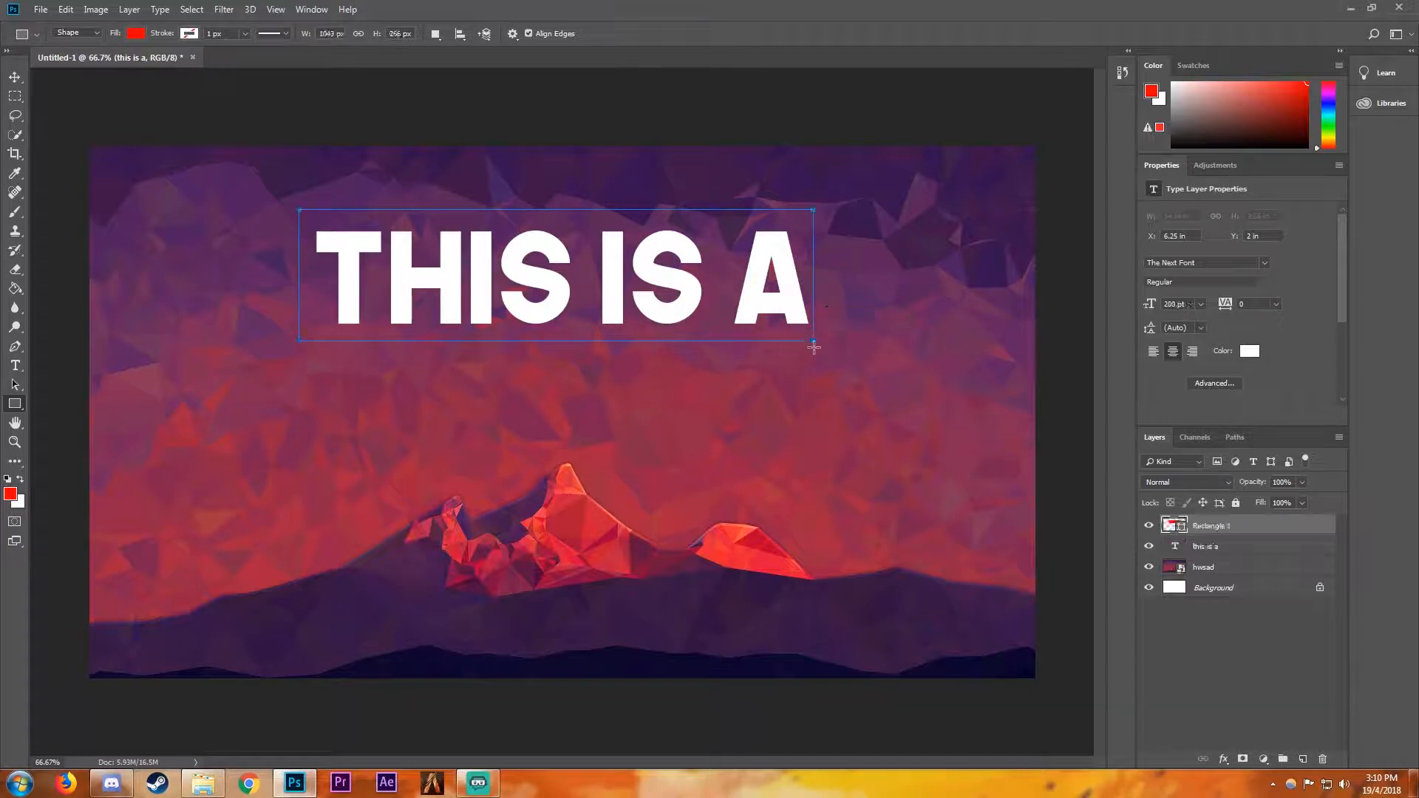
- Place the text layer above the red rectangle and align both layers on their centres
drag(1208, 553, 1214, 523)
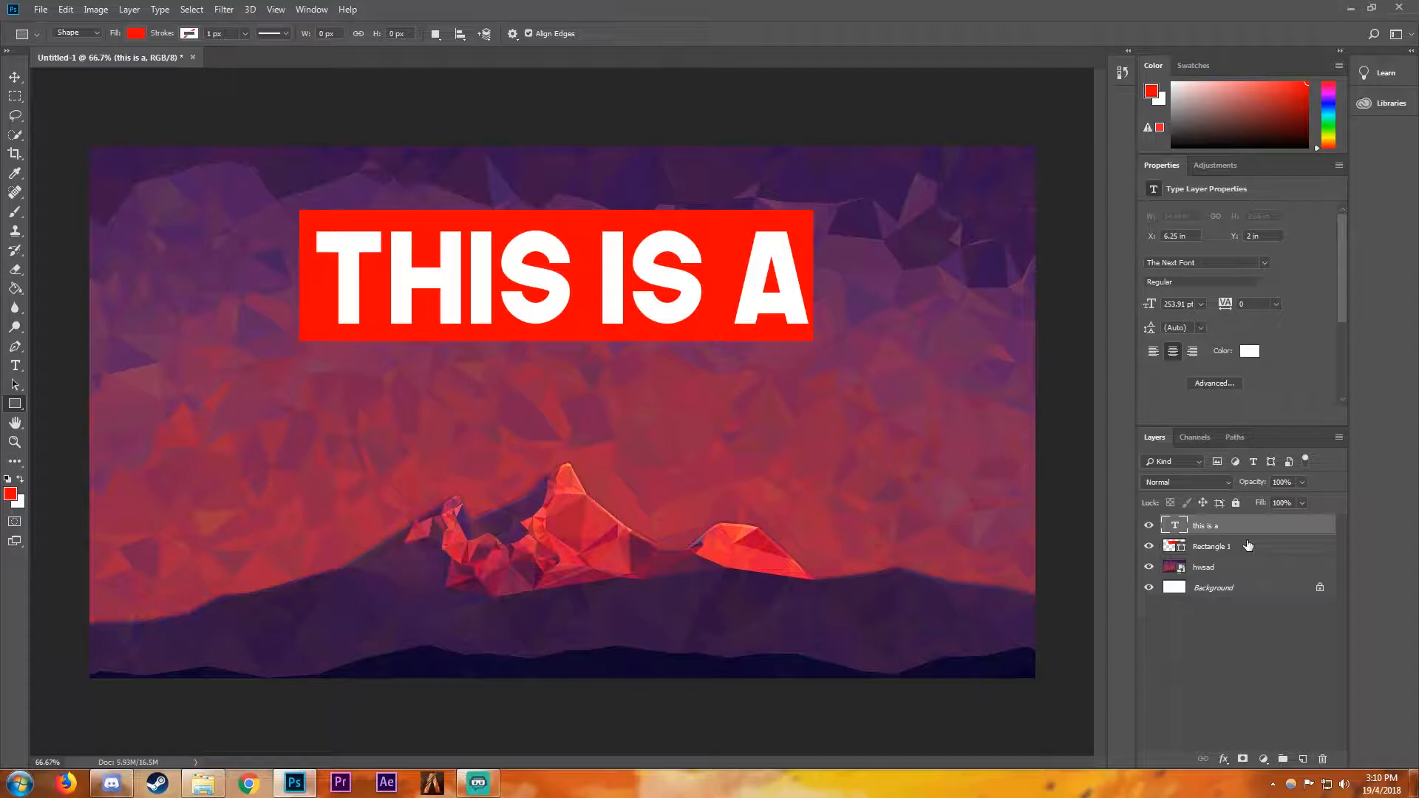
ctrl+click(1241, 548)
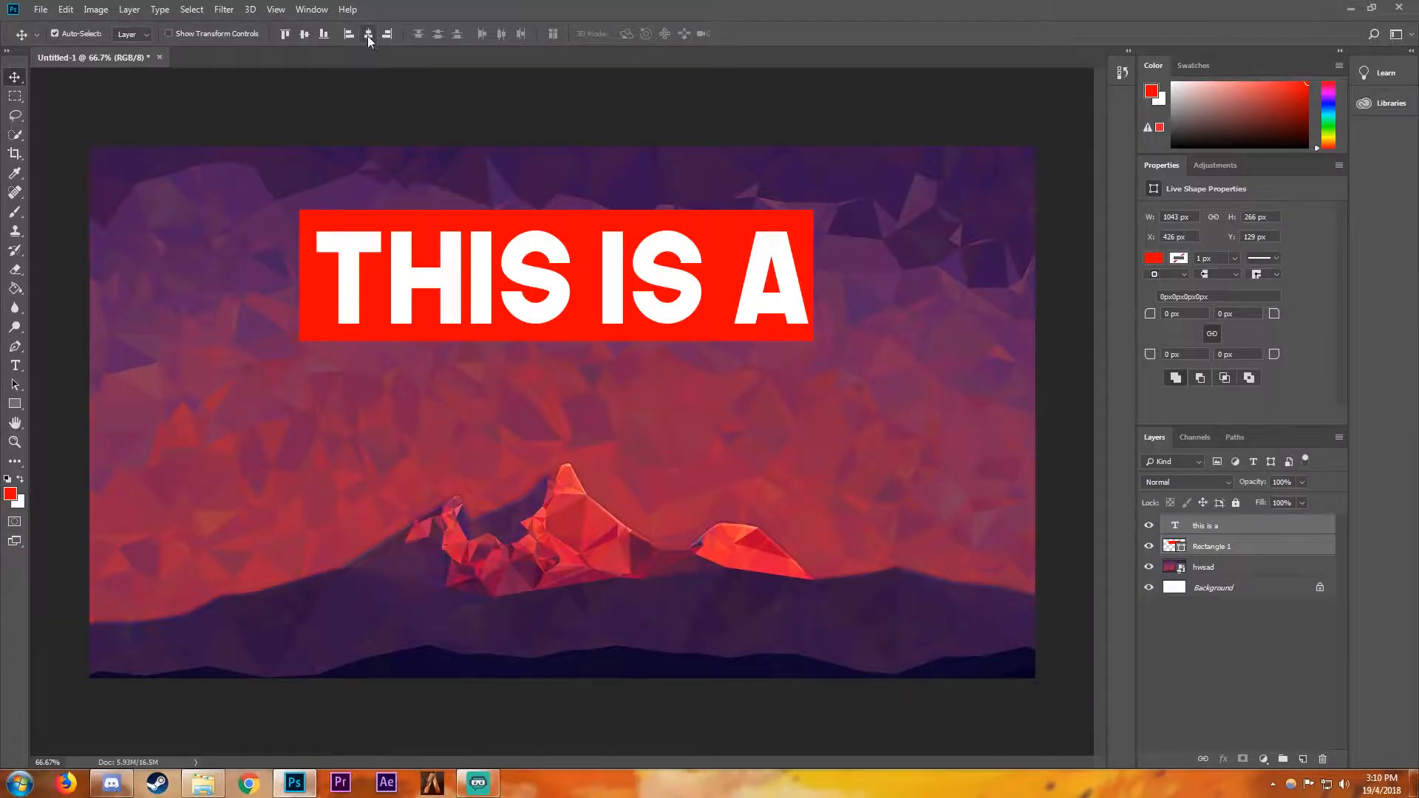
click(368, 34)
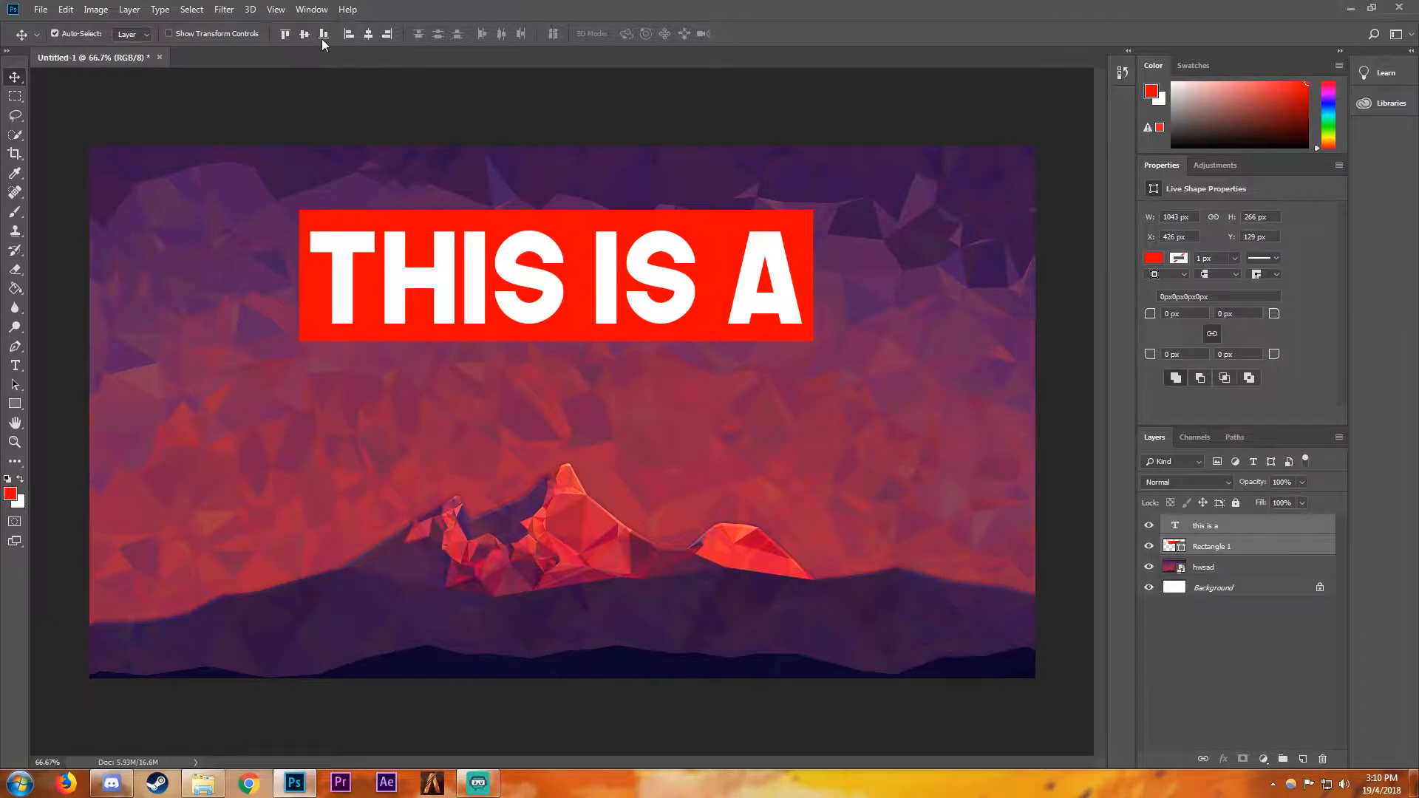
- Rasterize both the "this is a" text layer and the Rectangle 1 shape layer
click(1221, 547)
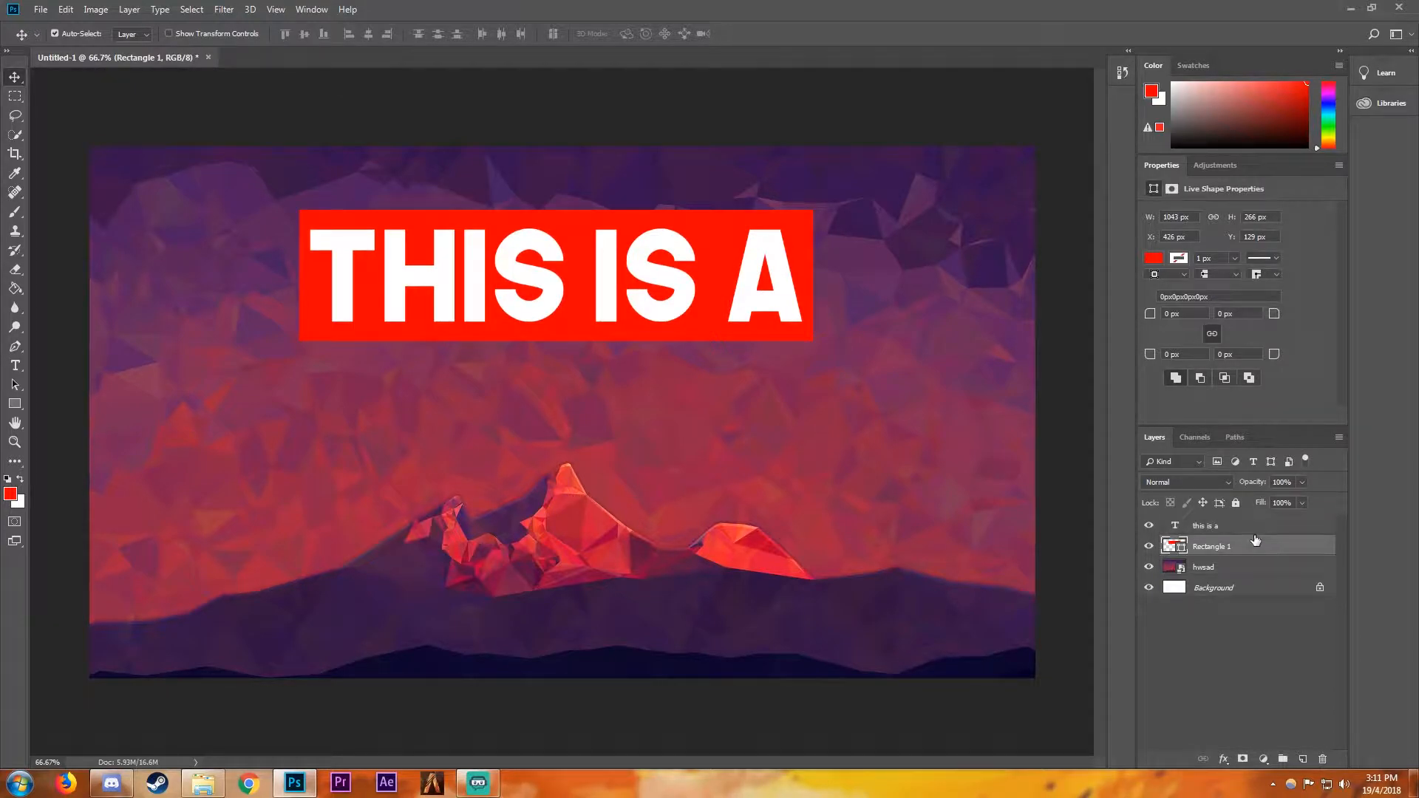
ctrl+click(1216, 526)
right_click(1214, 531)
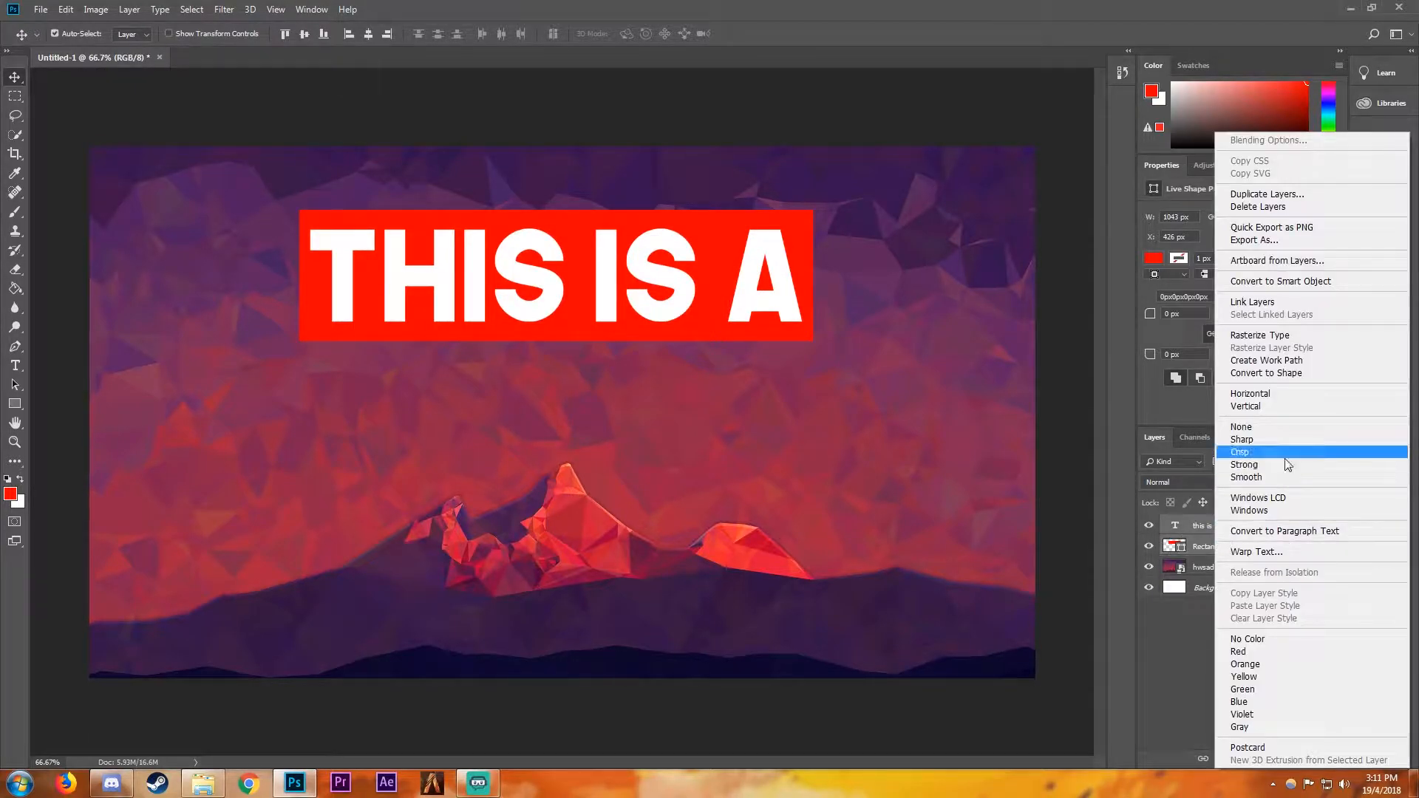
click(1279, 335)
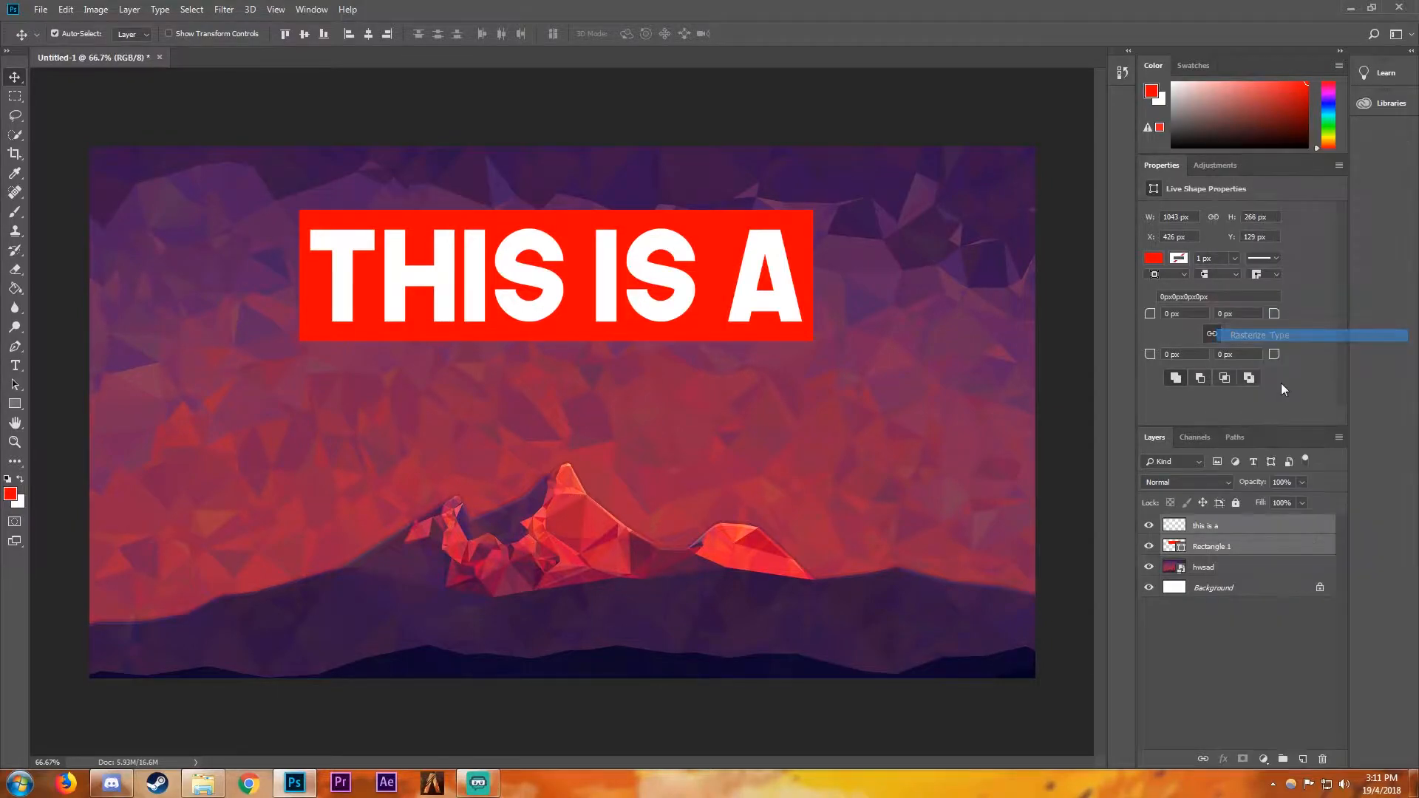
right_click(1244, 548)
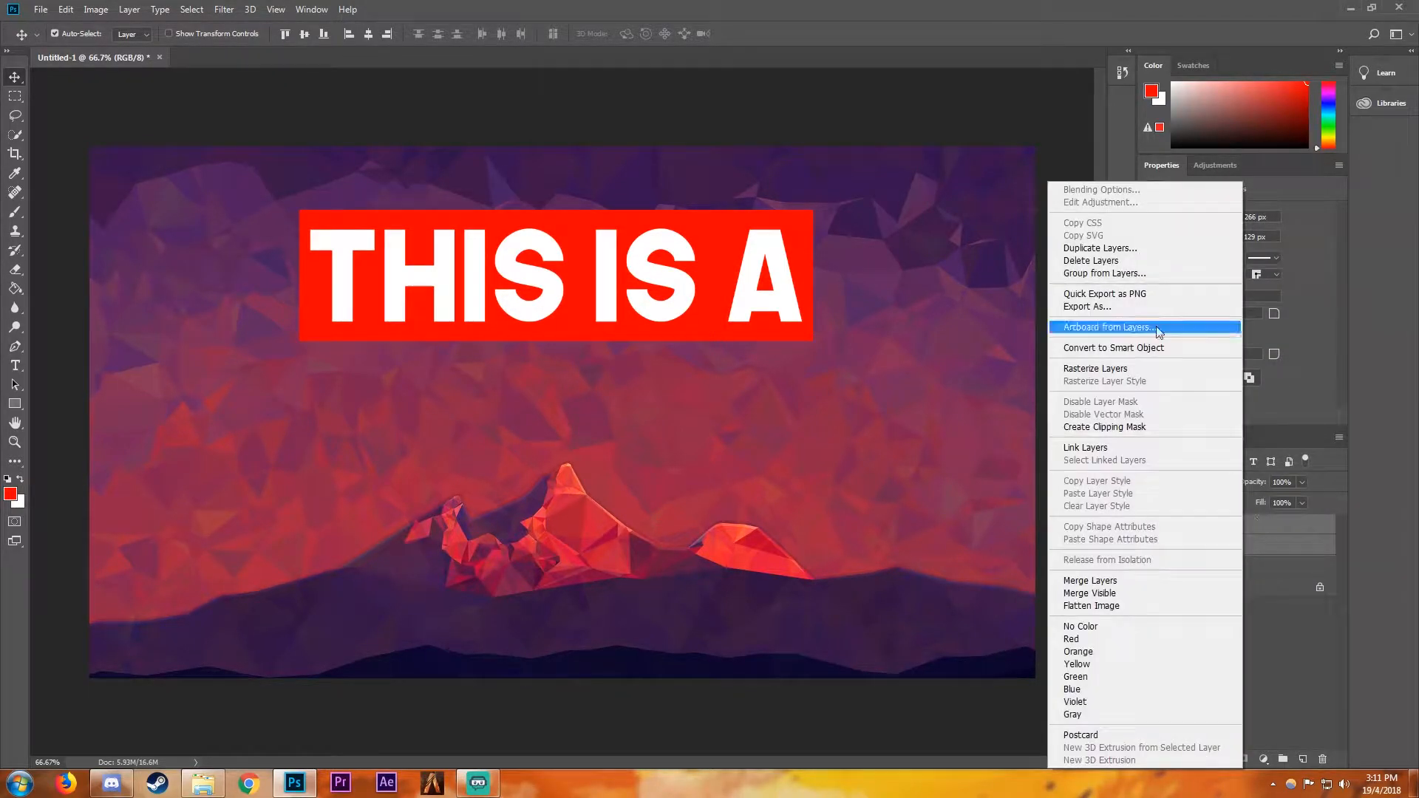
click(1127, 369)
click(1236, 710)
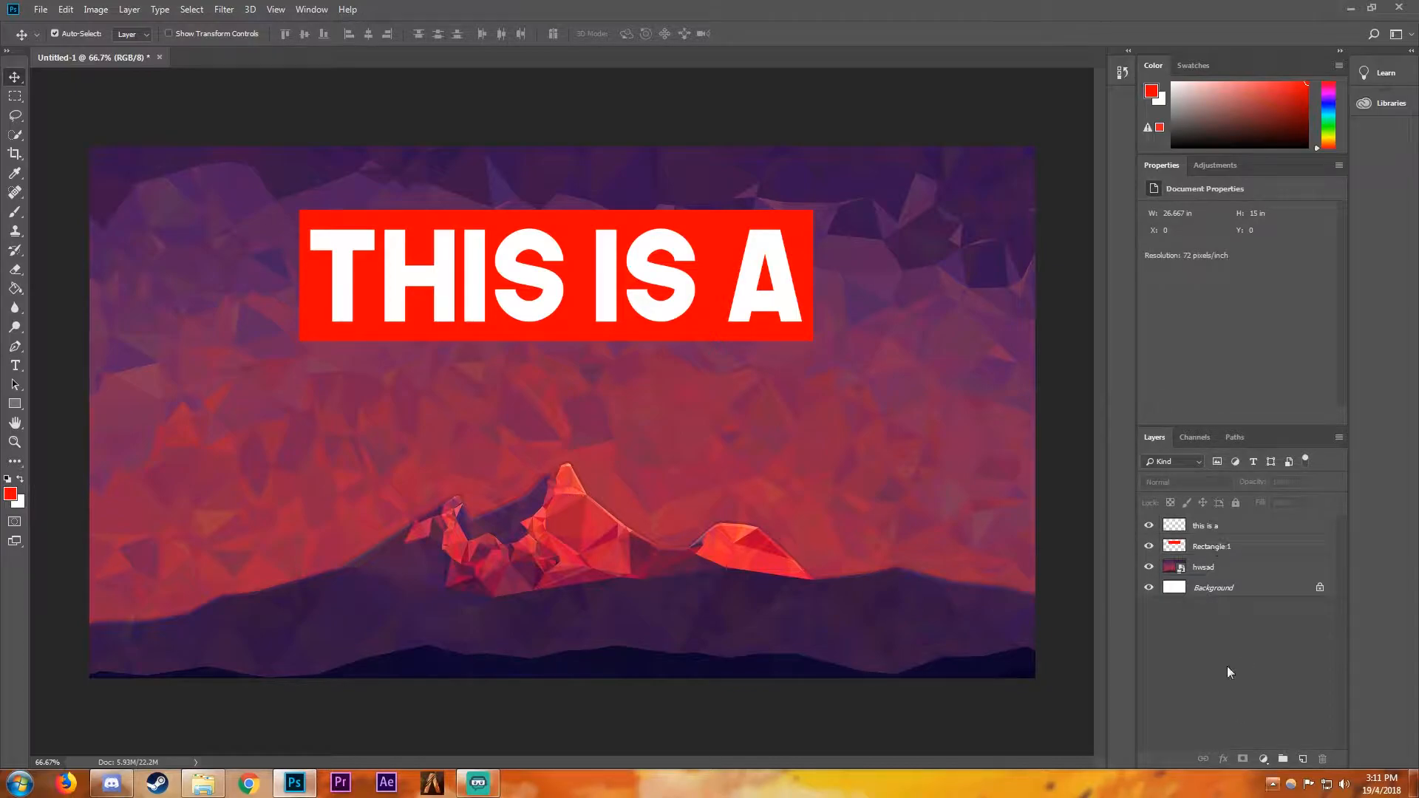
- Cut the "THIS IS A" letter shapes out of Rectangle 1 with the text layer hidden, and move the deselected rectangle slightly up
click(1202, 548)
key(ctrl)
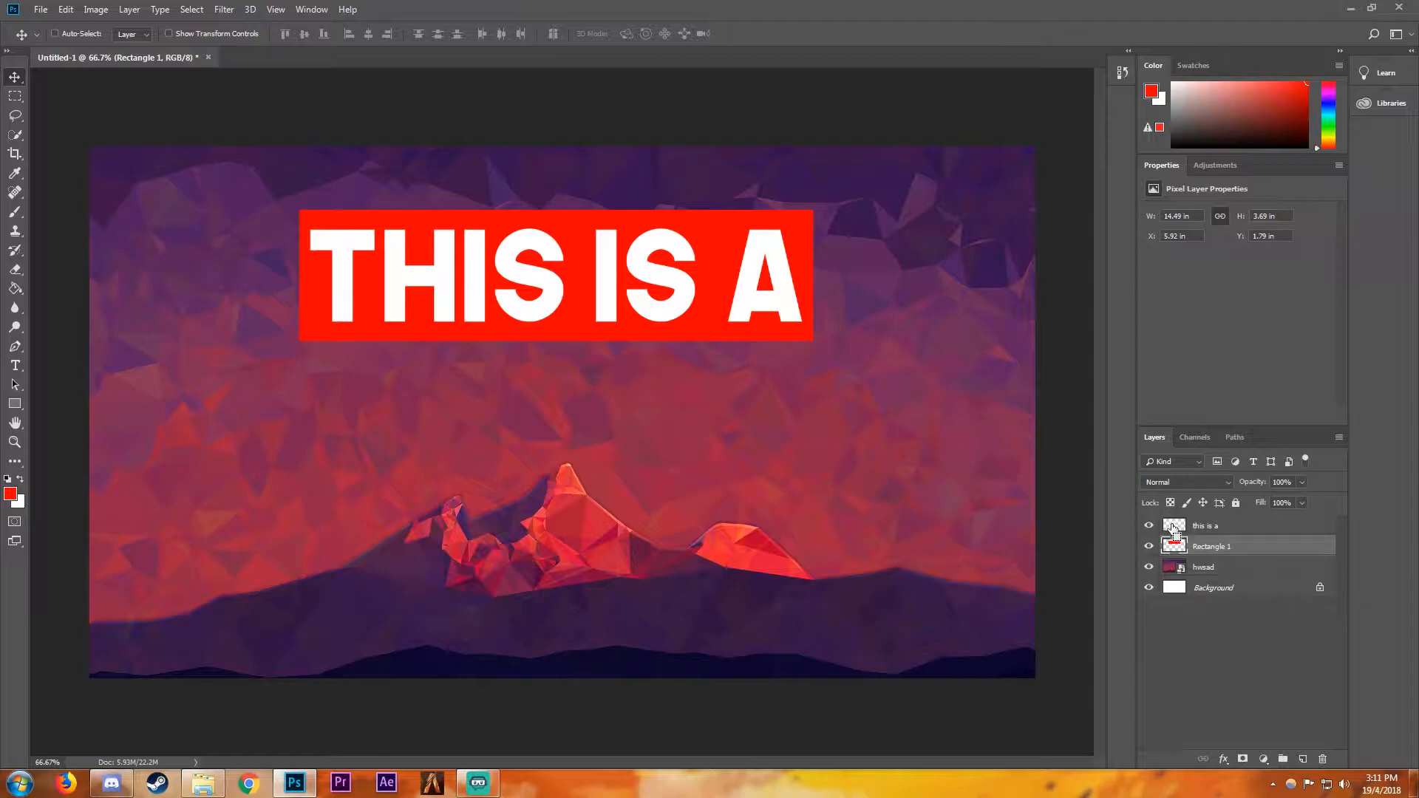
ctrl+click(1174, 529)
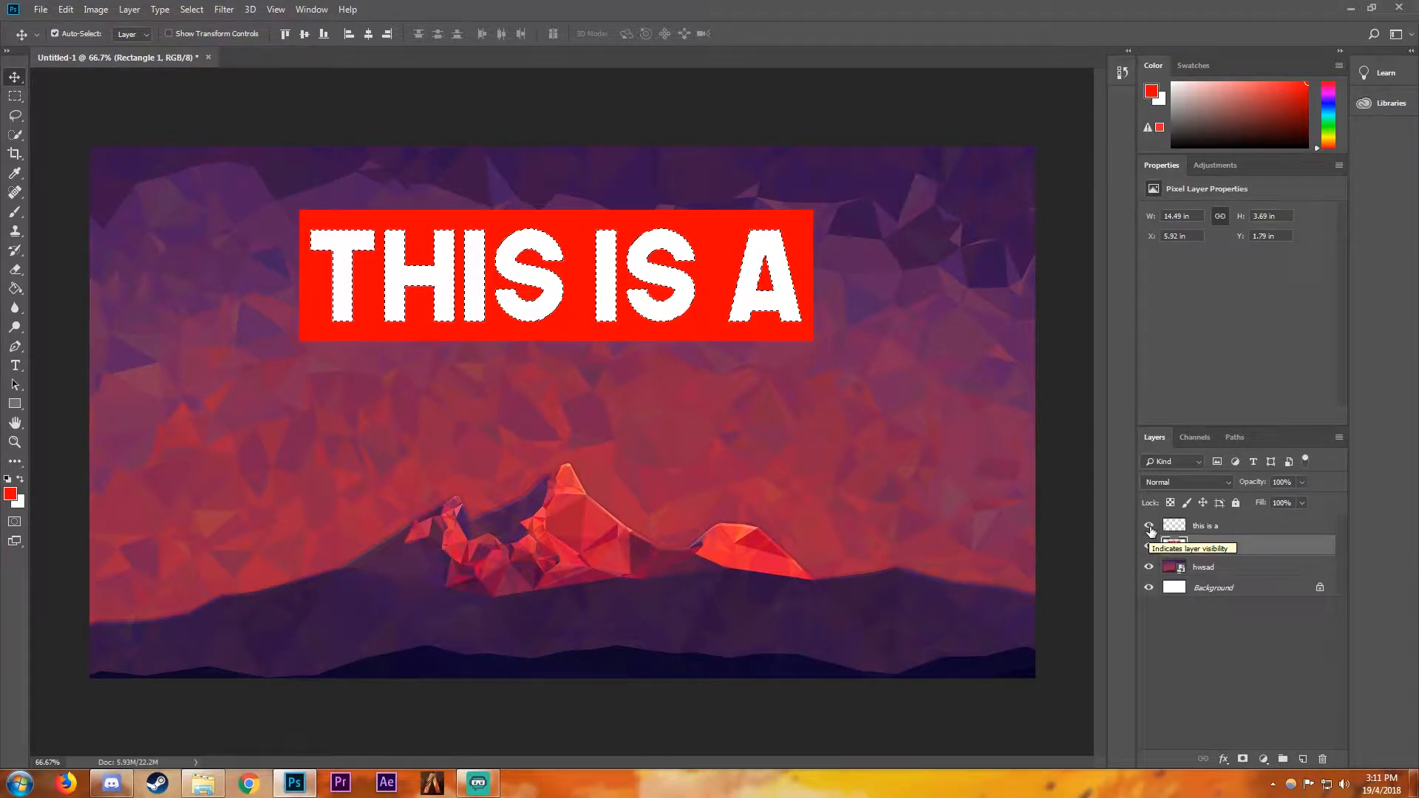
click(1150, 527)
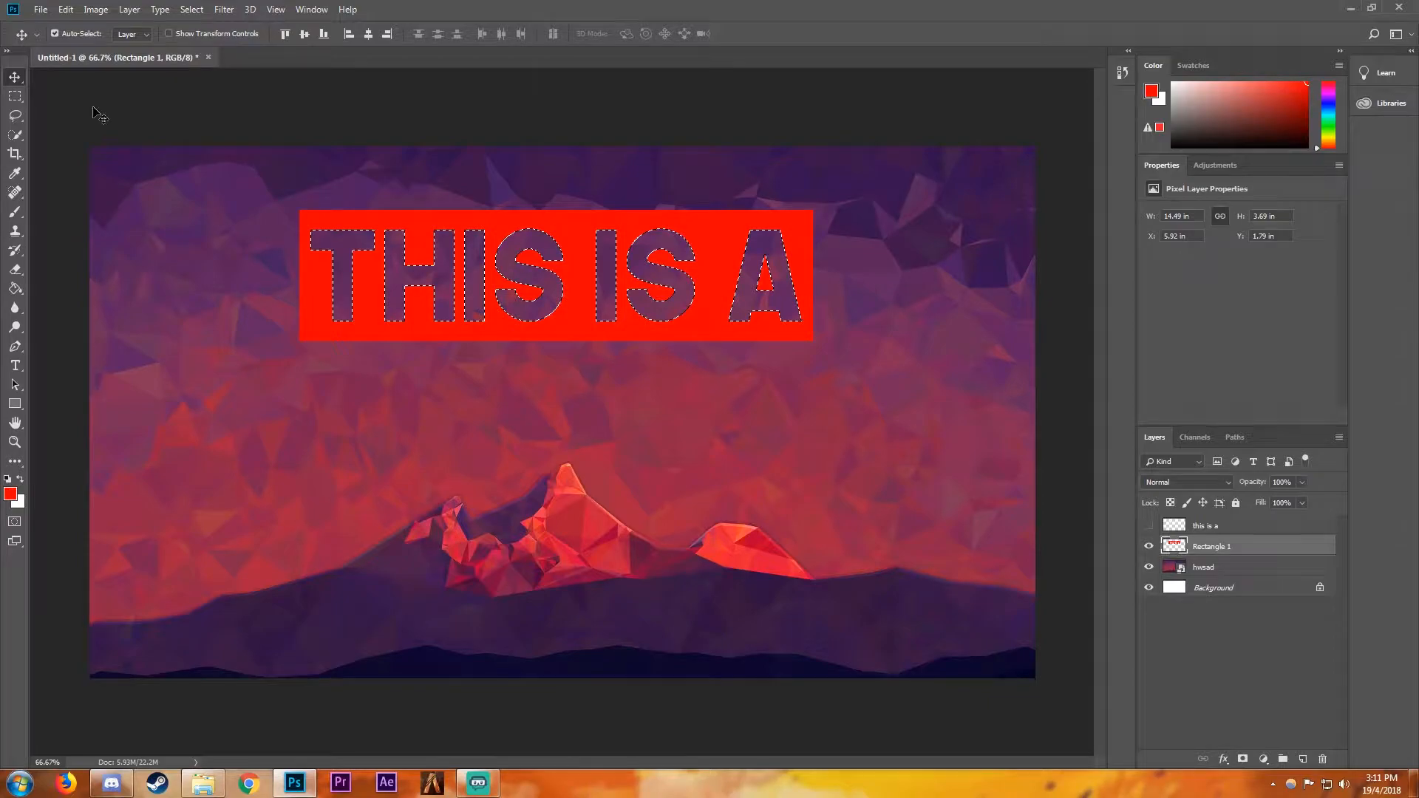
click(16, 97)
click(240, 140)
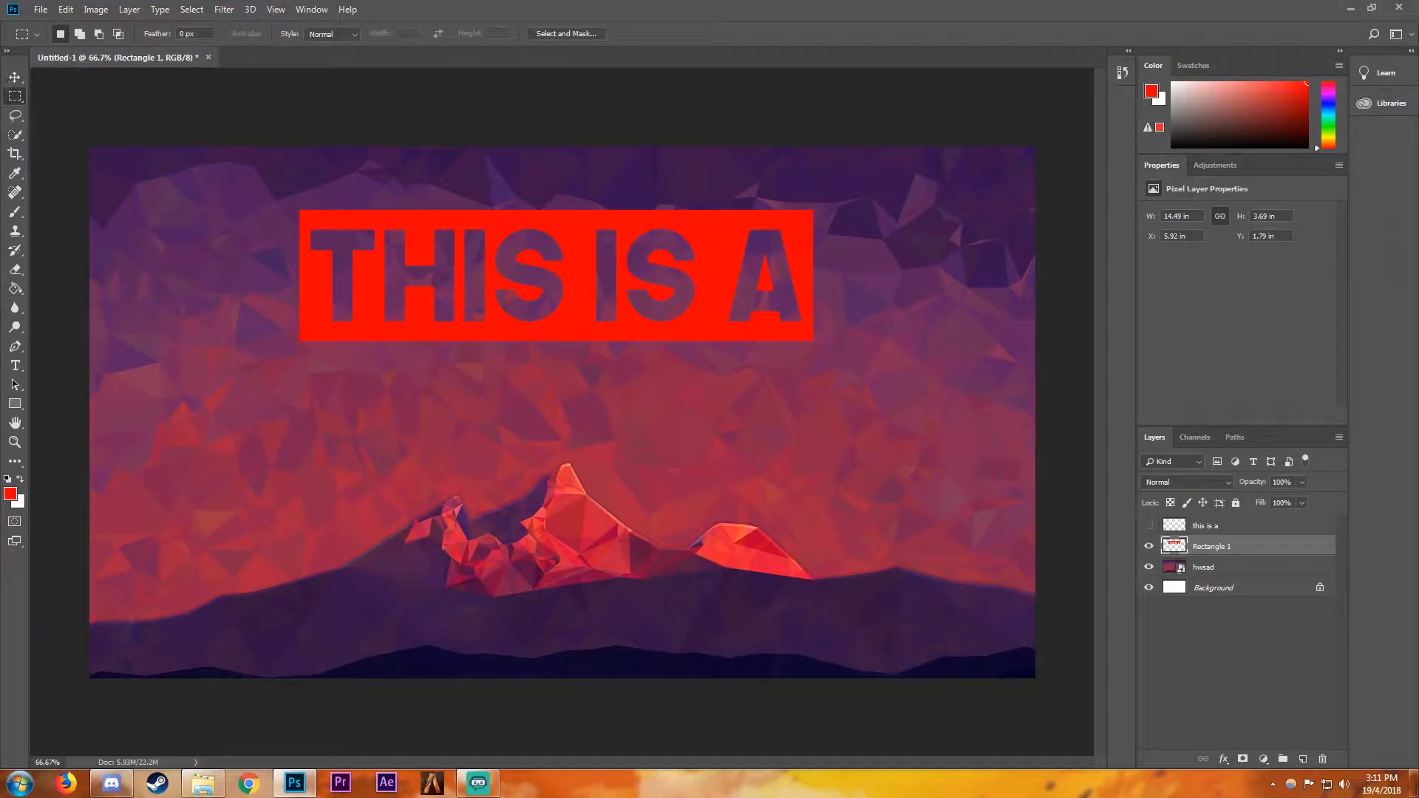
click(14, 77)
mouse_move(582, 266)
mouse_down()
mouse_move(606, 267)
mouse_move(593, 282)
mouse_up()
- Add a separate white text layer reading "TUTORIAL" below the "THIS IS A" rectangle
click(15, 365)
click(419, 477)
text(tutorial)
click(15, 76)
- Enlarge the "TUTORIAL" text to about 144% and centre it horizontally beneath the first rectangle
click(66, 9)
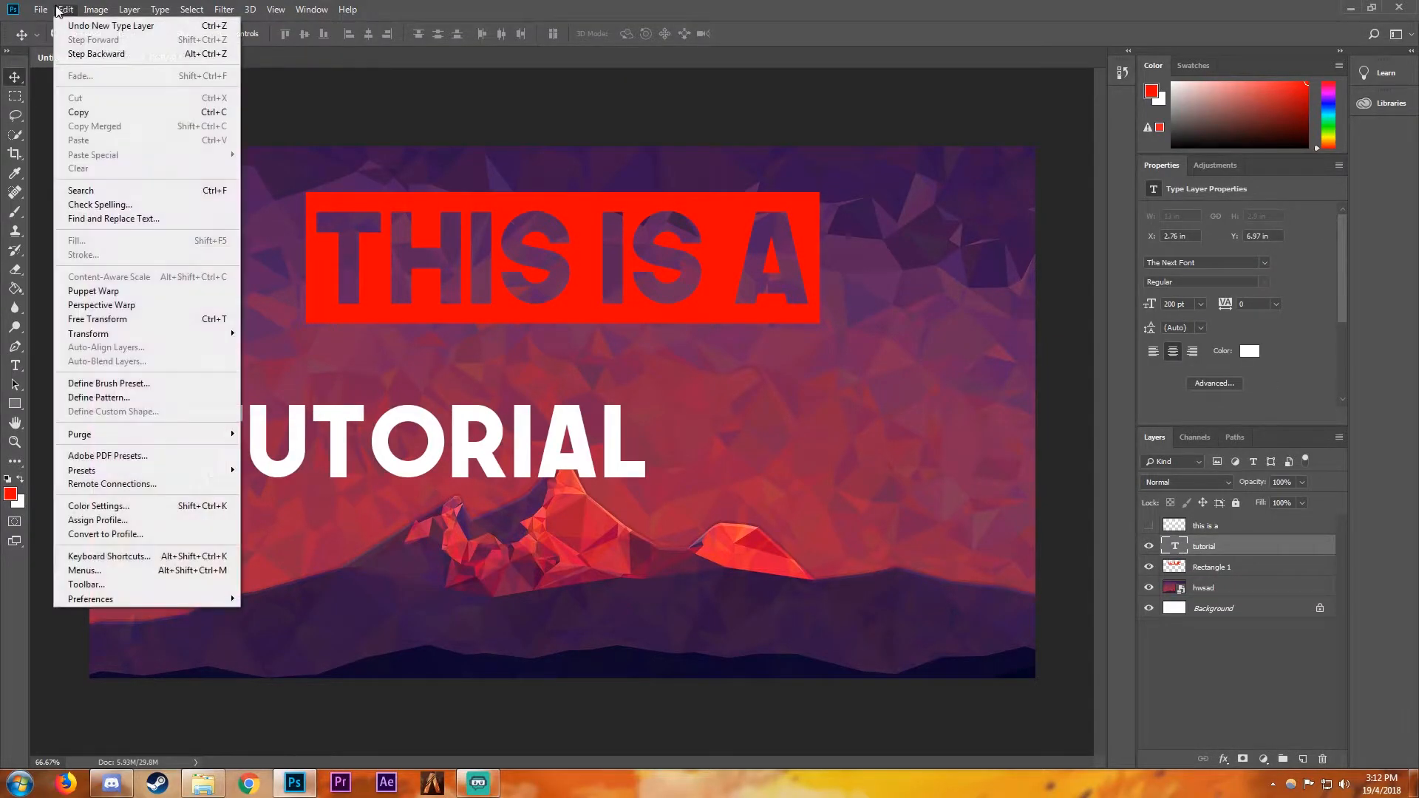
click(123, 319)
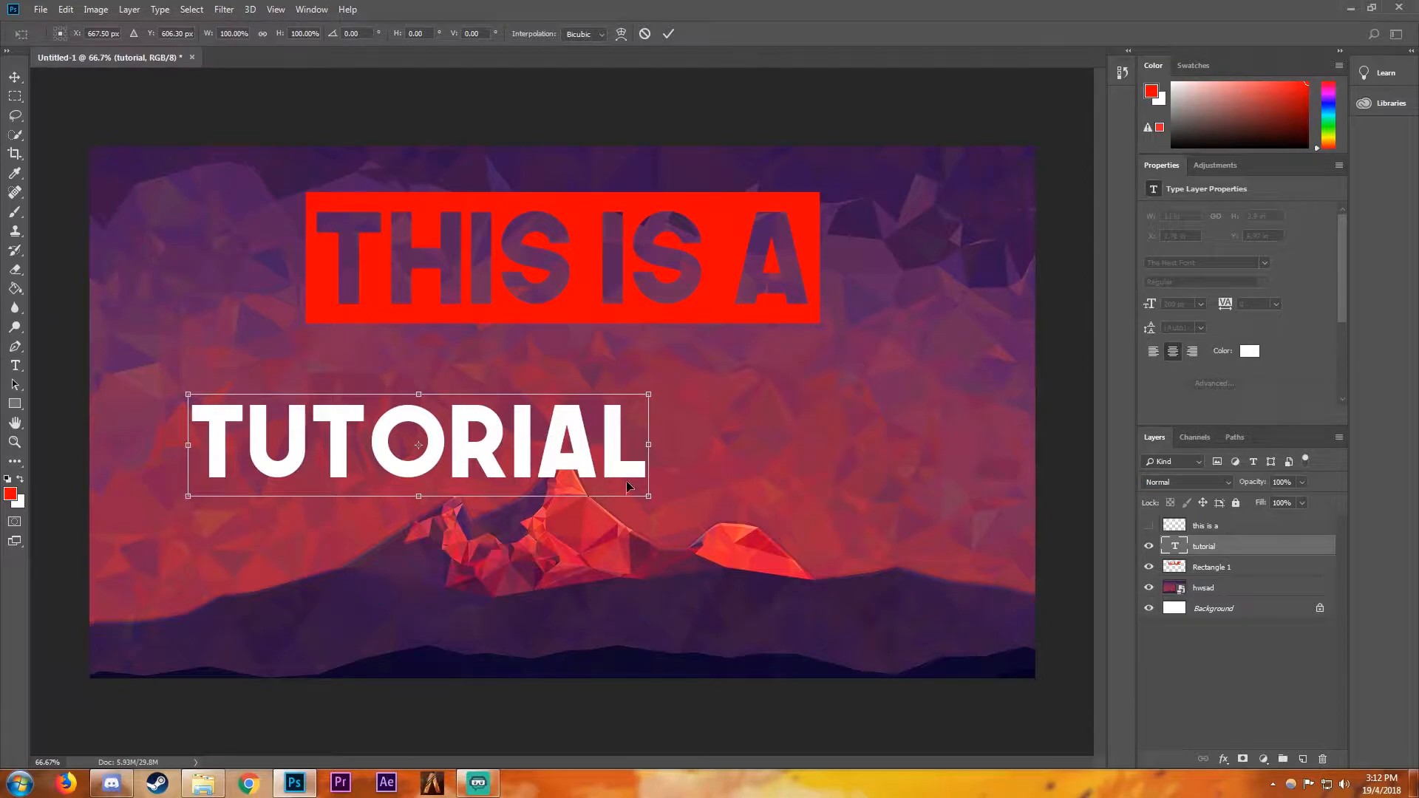
drag(648, 496, 853, 541)
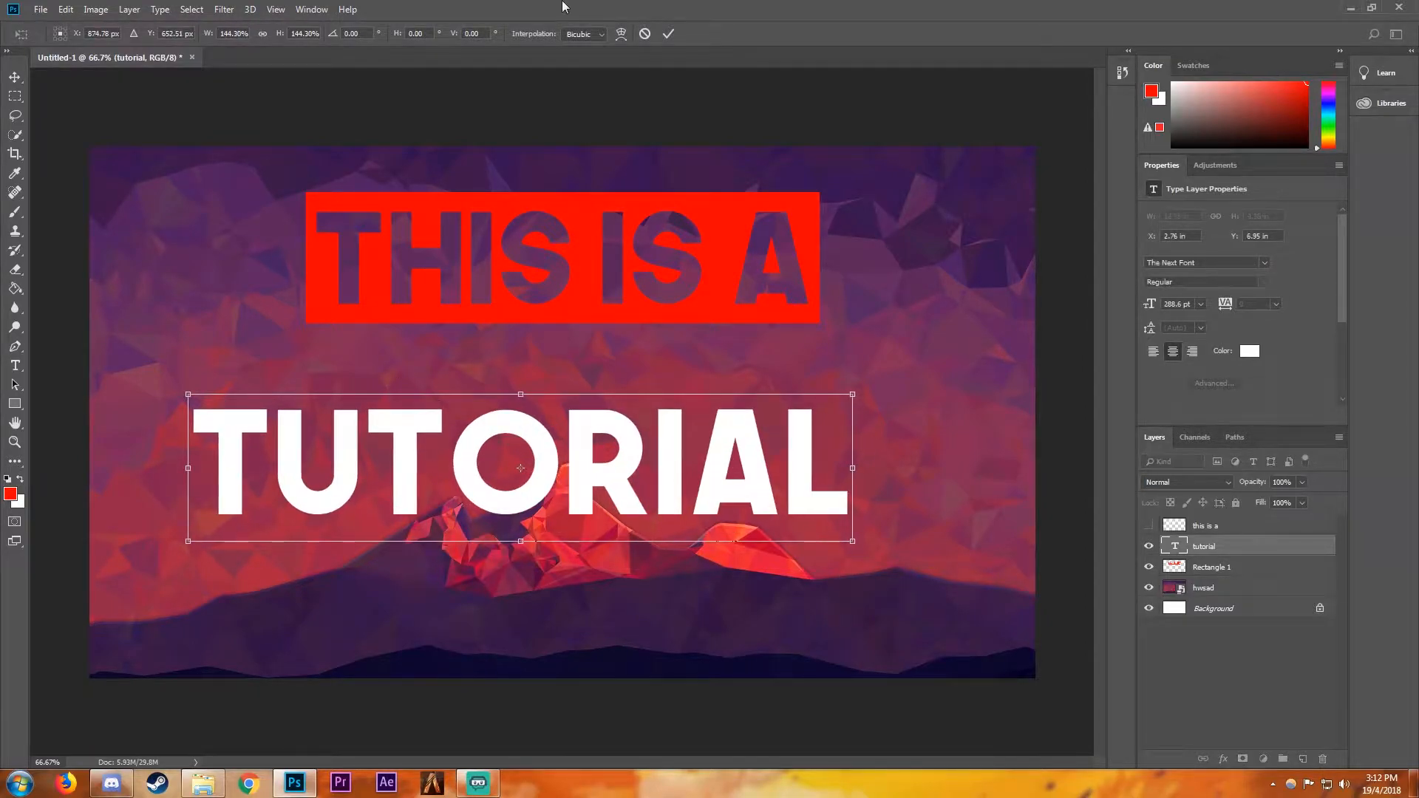
click(668, 33)
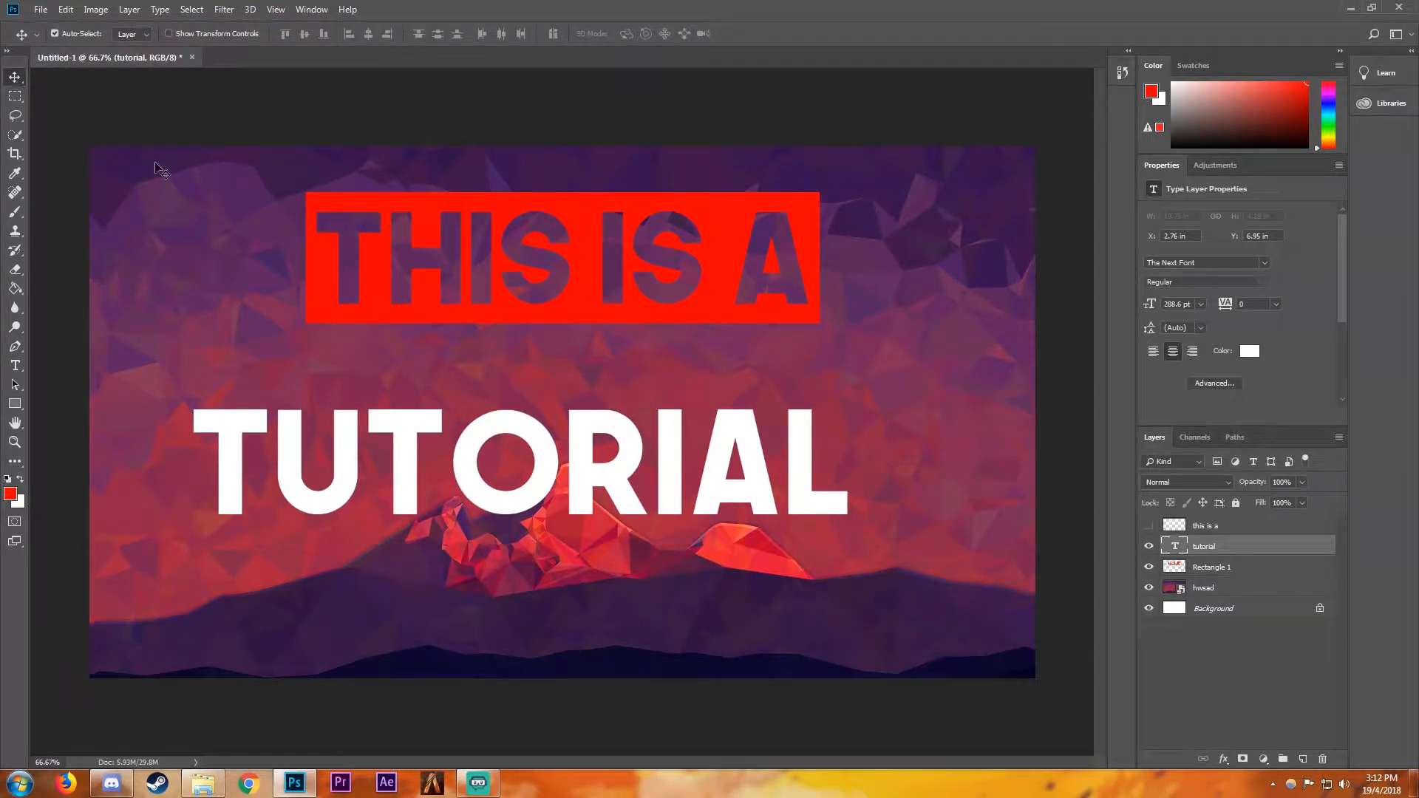
drag(475, 460, 517, 460)
- Draw a red rectangle about 1382 × 331 px behind the "TUTORIAL" text and align both layers on their vertical centres
click(22, 404)
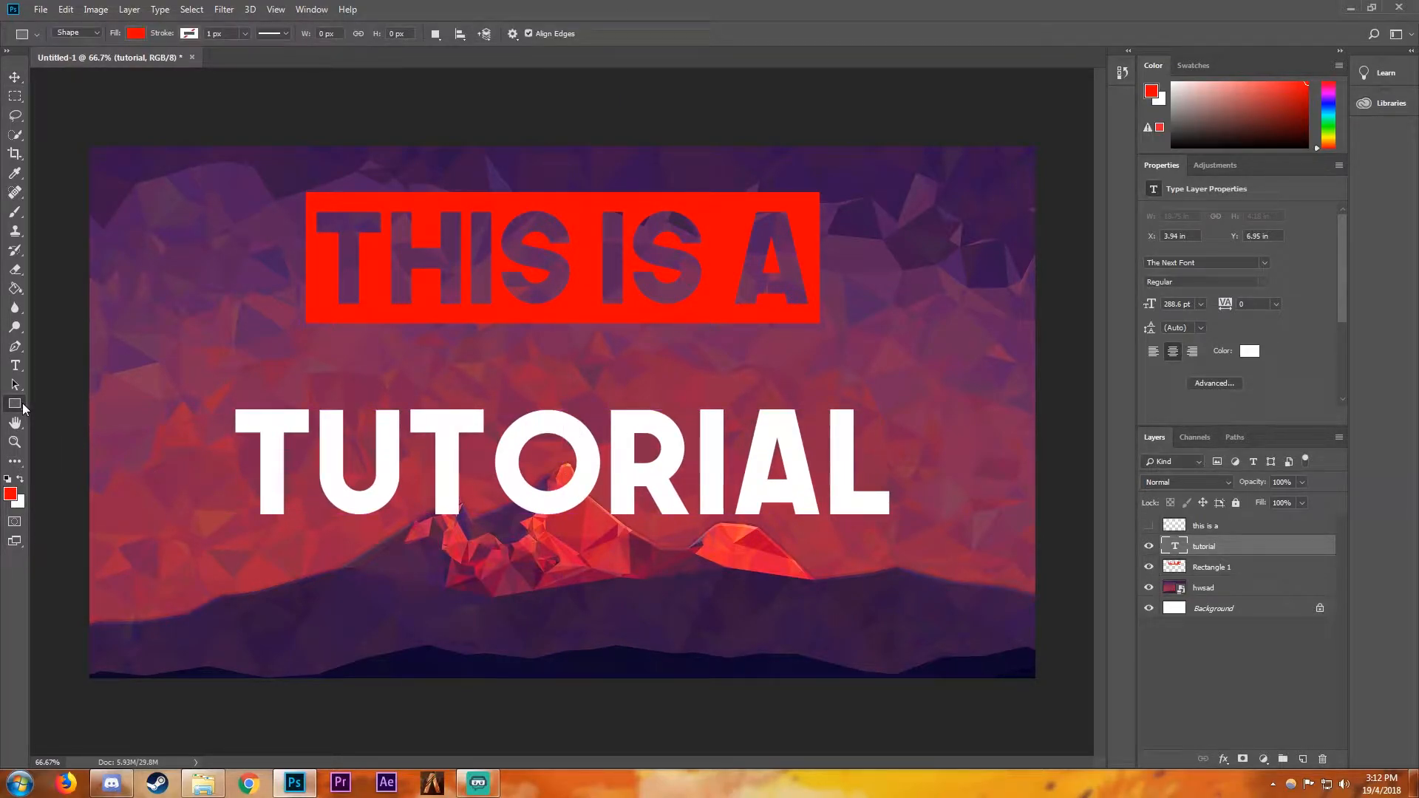
drag(222, 379, 903, 542)
drag(1194, 571, 1226, 565)
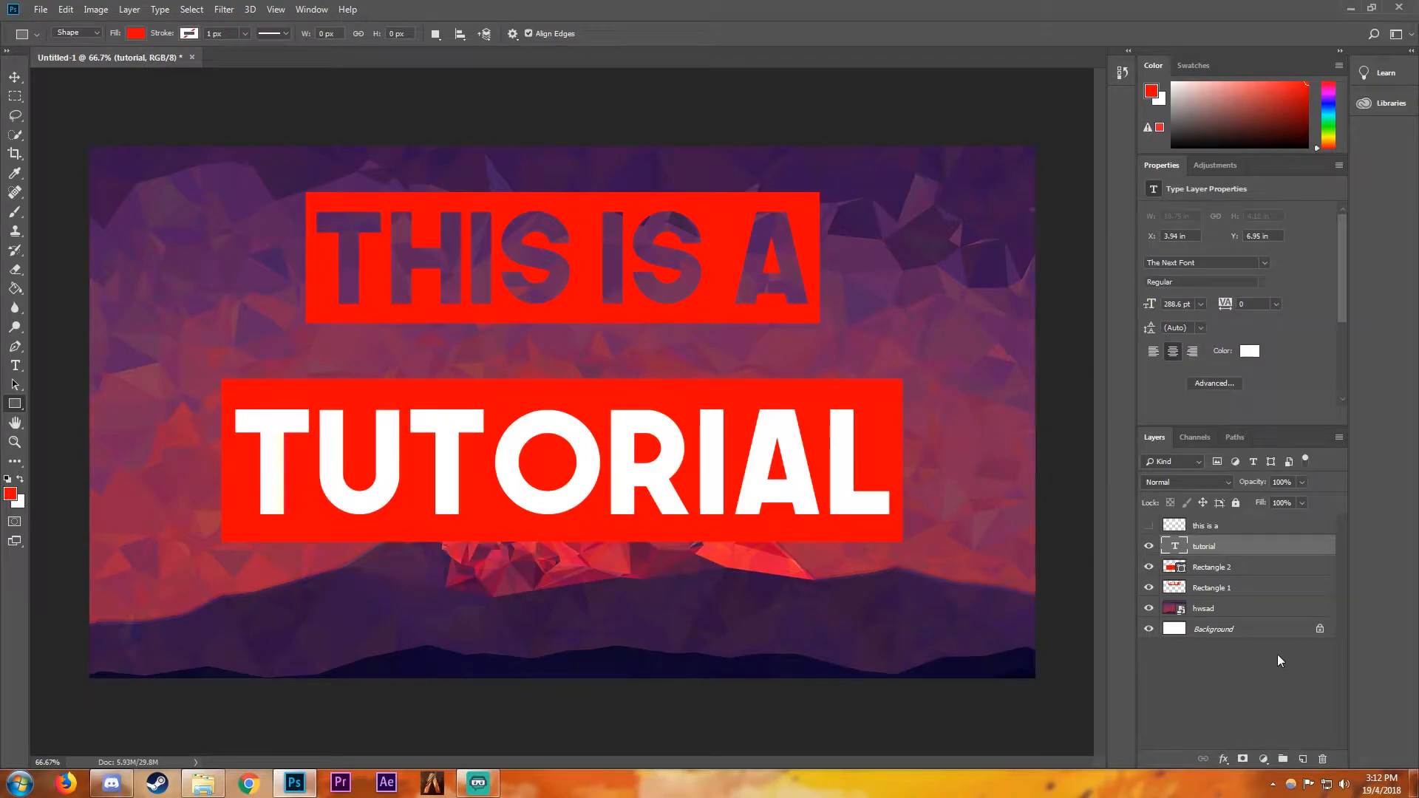
click(1224, 565)
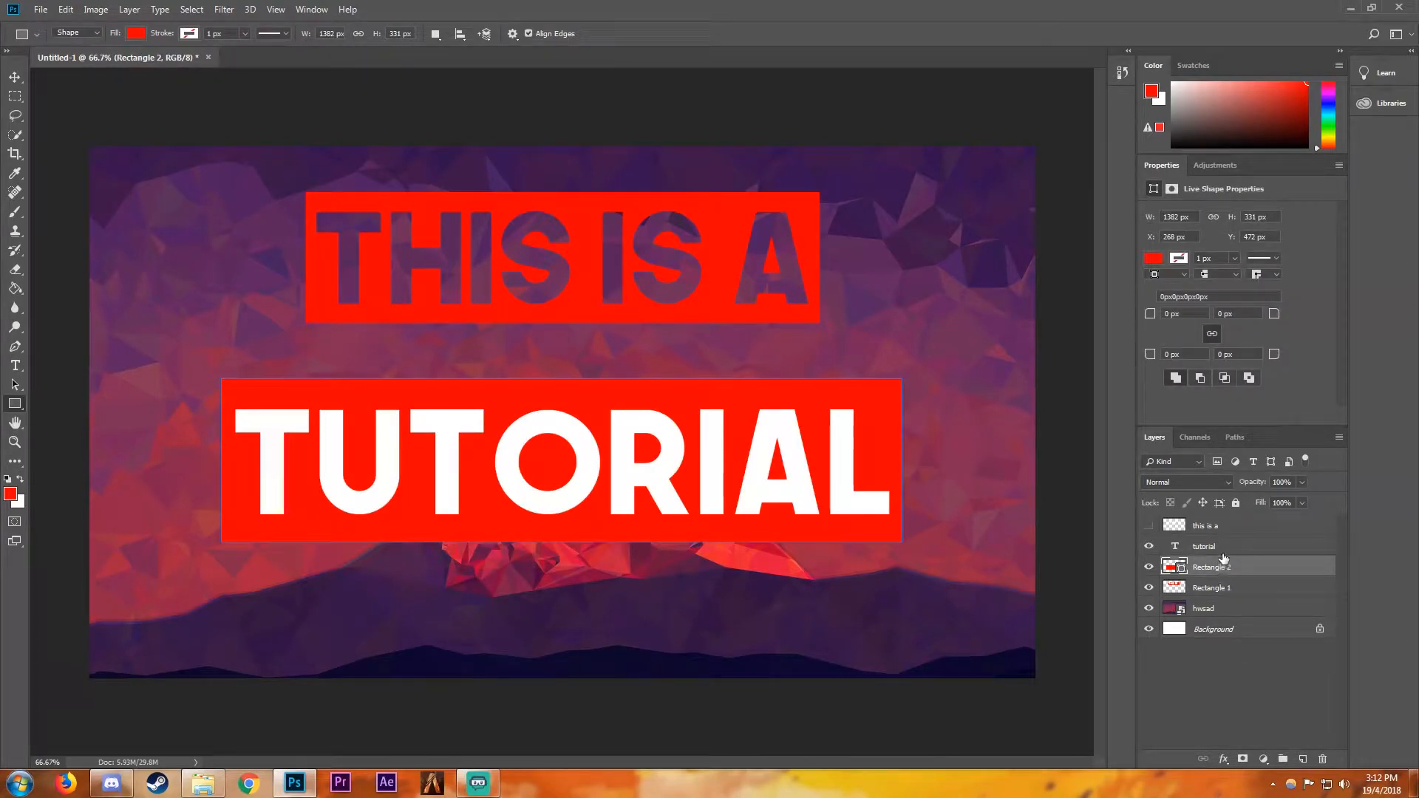
shift+click(1262, 548)
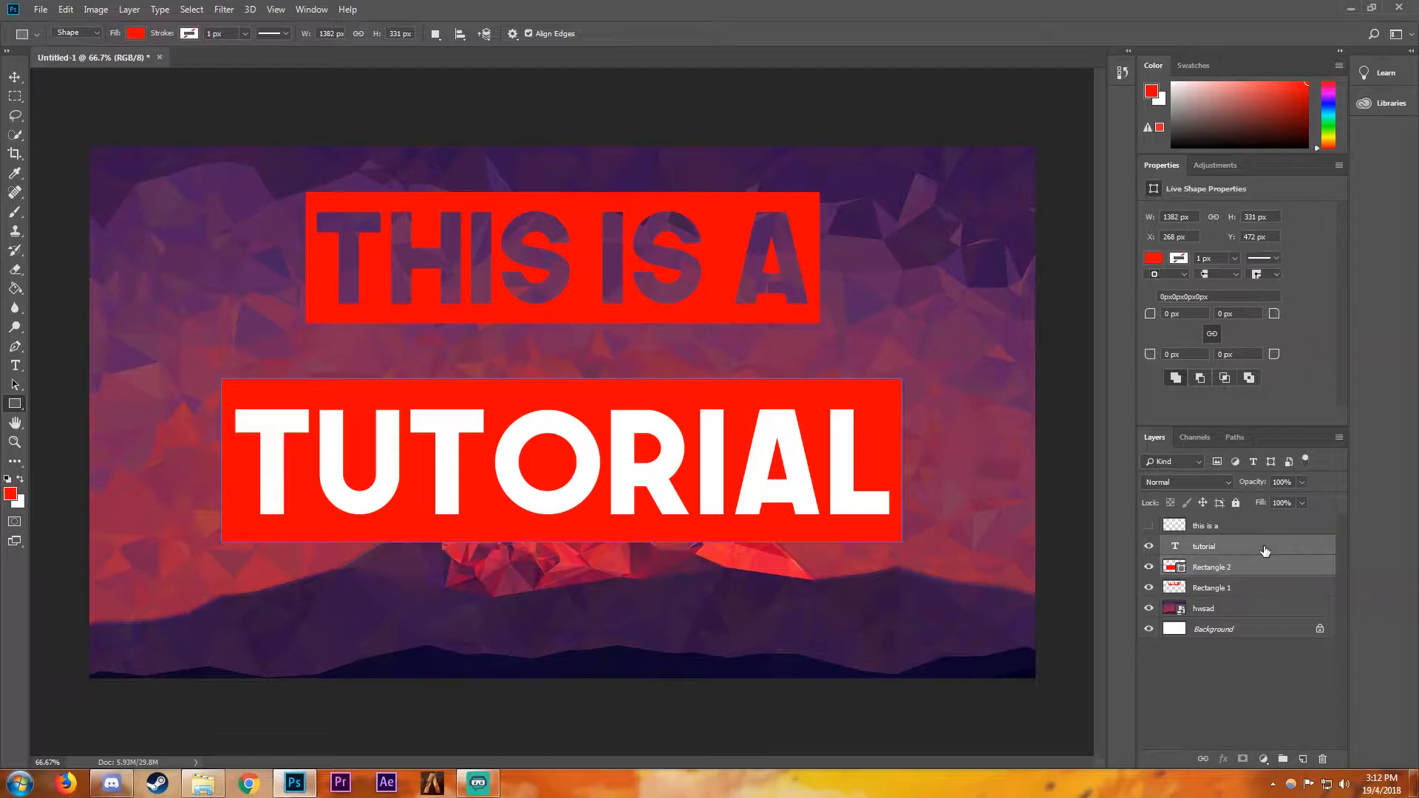
click(14, 78)
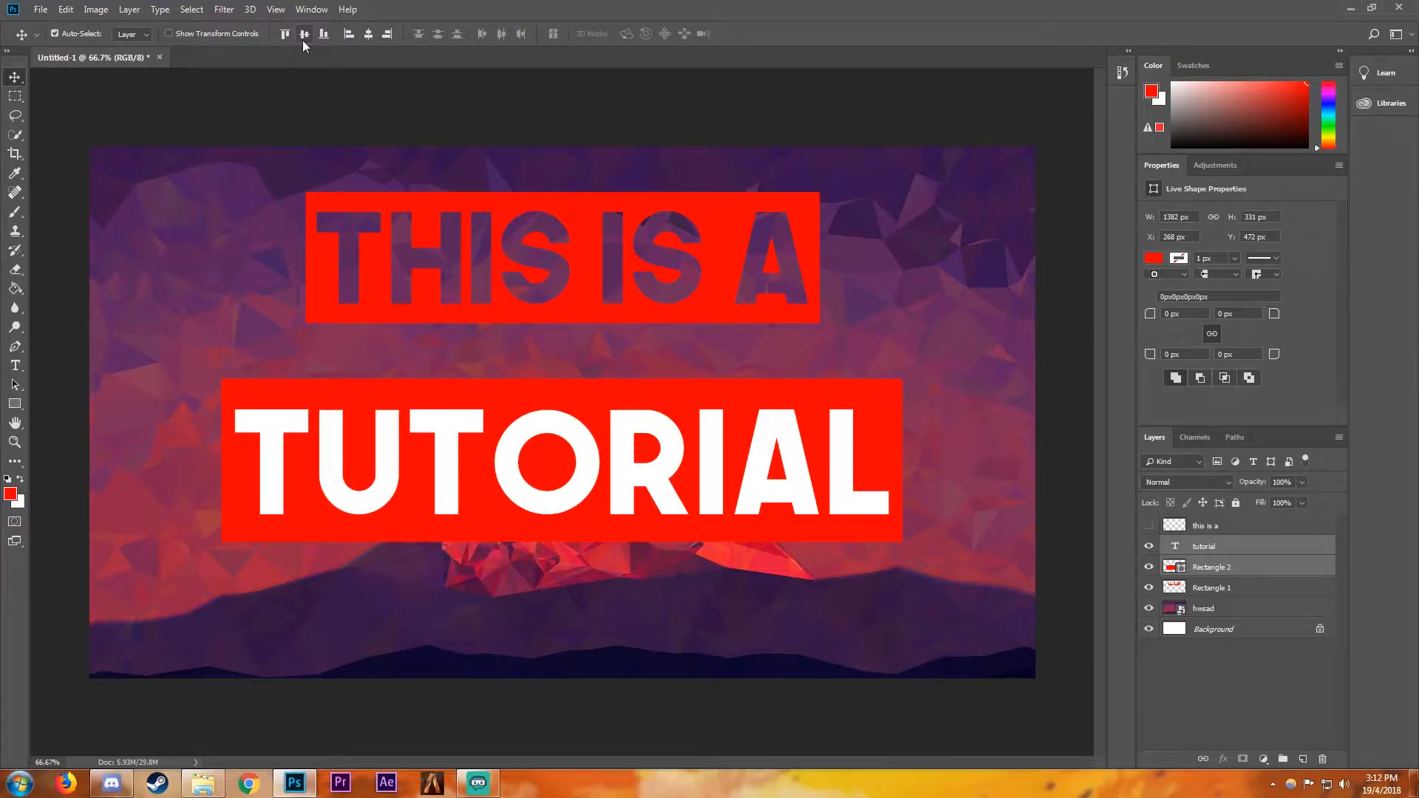
- Rasterize the Rectangle 2 shape layer and the "tutorial" text layer
click(1230, 572)
right_click(1230, 573)
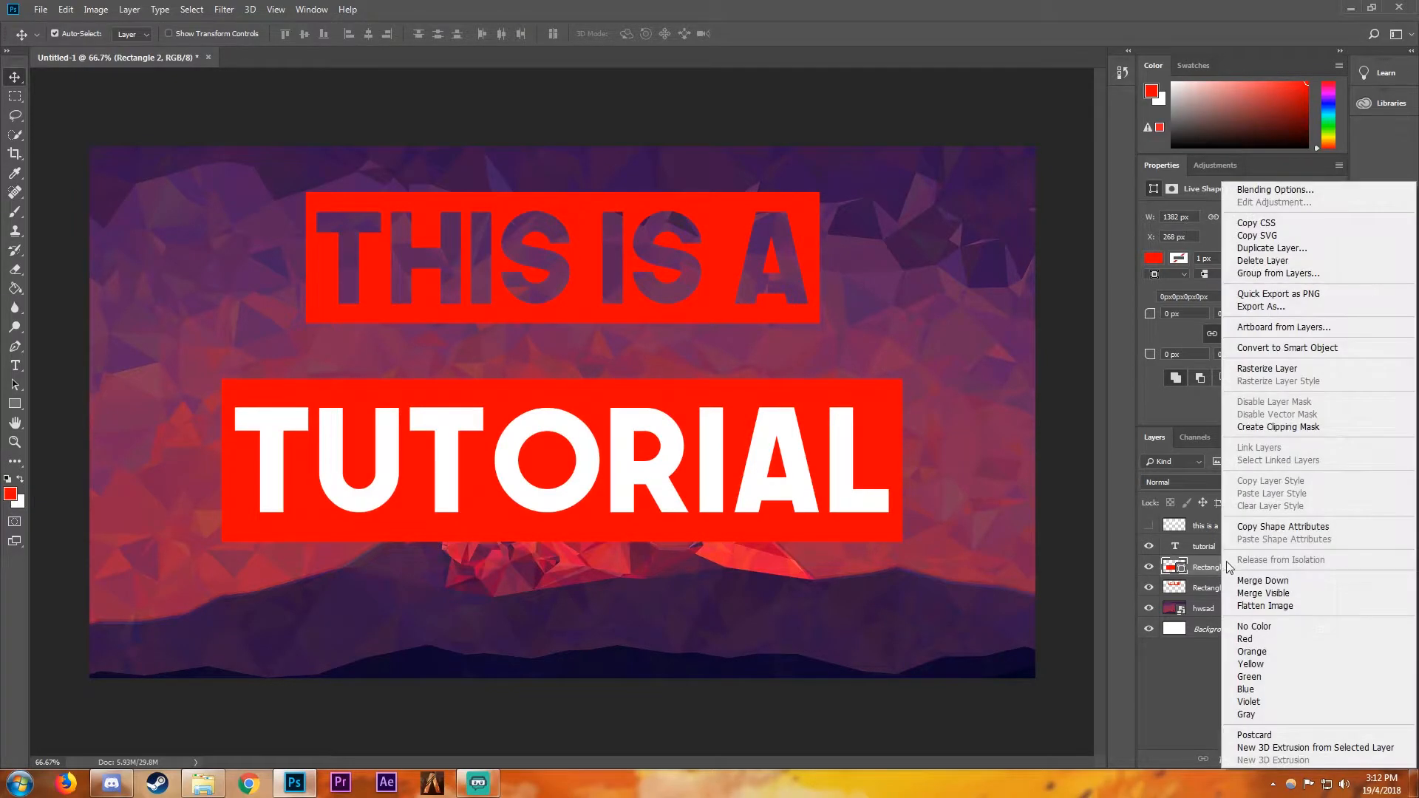
click(1289, 368)
click(1223, 547)
right_click(1223, 547)
click(1059, 337)
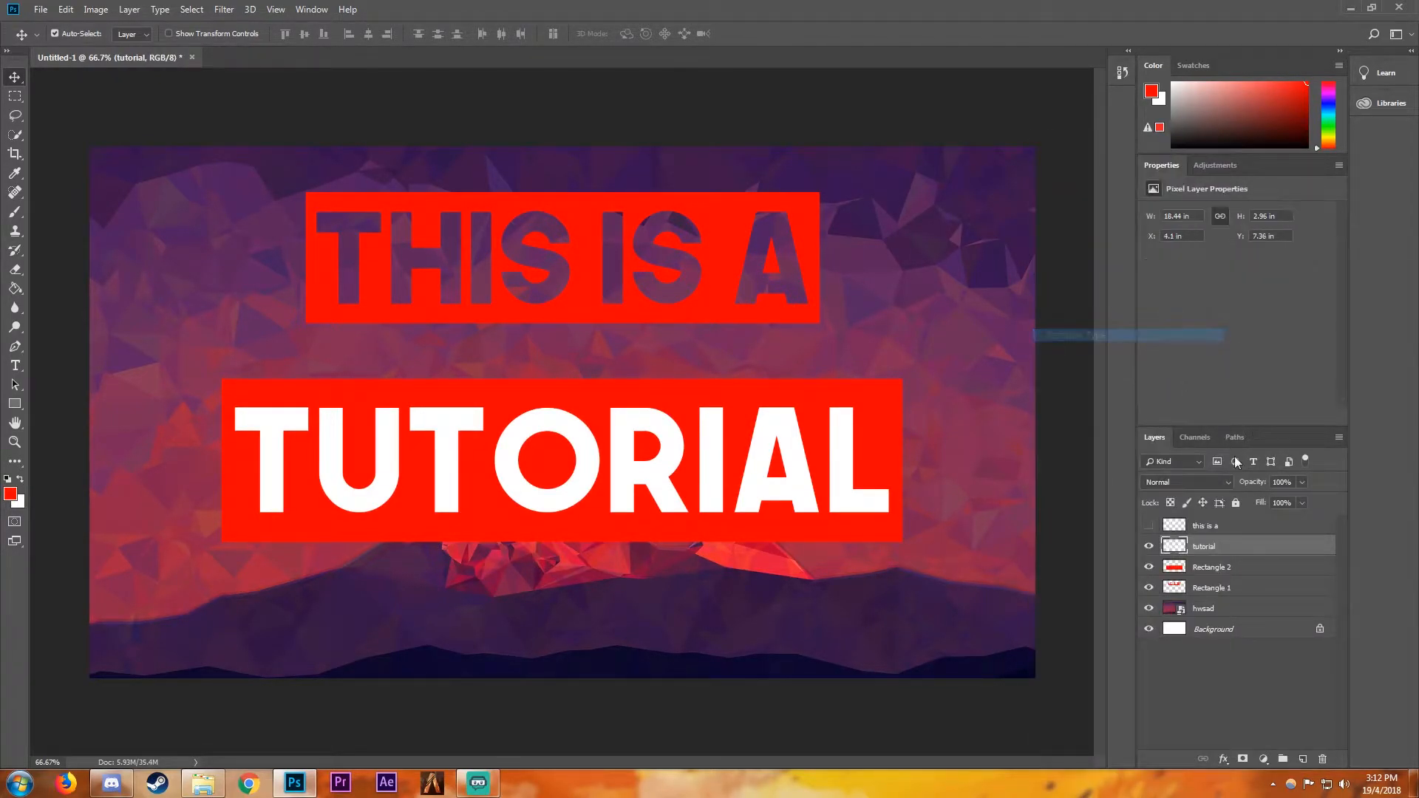
- Cut the "TUTORIAL" letter shapes out of Rectangle 2, hide its text layer and clear the selection
click(1233, 568)
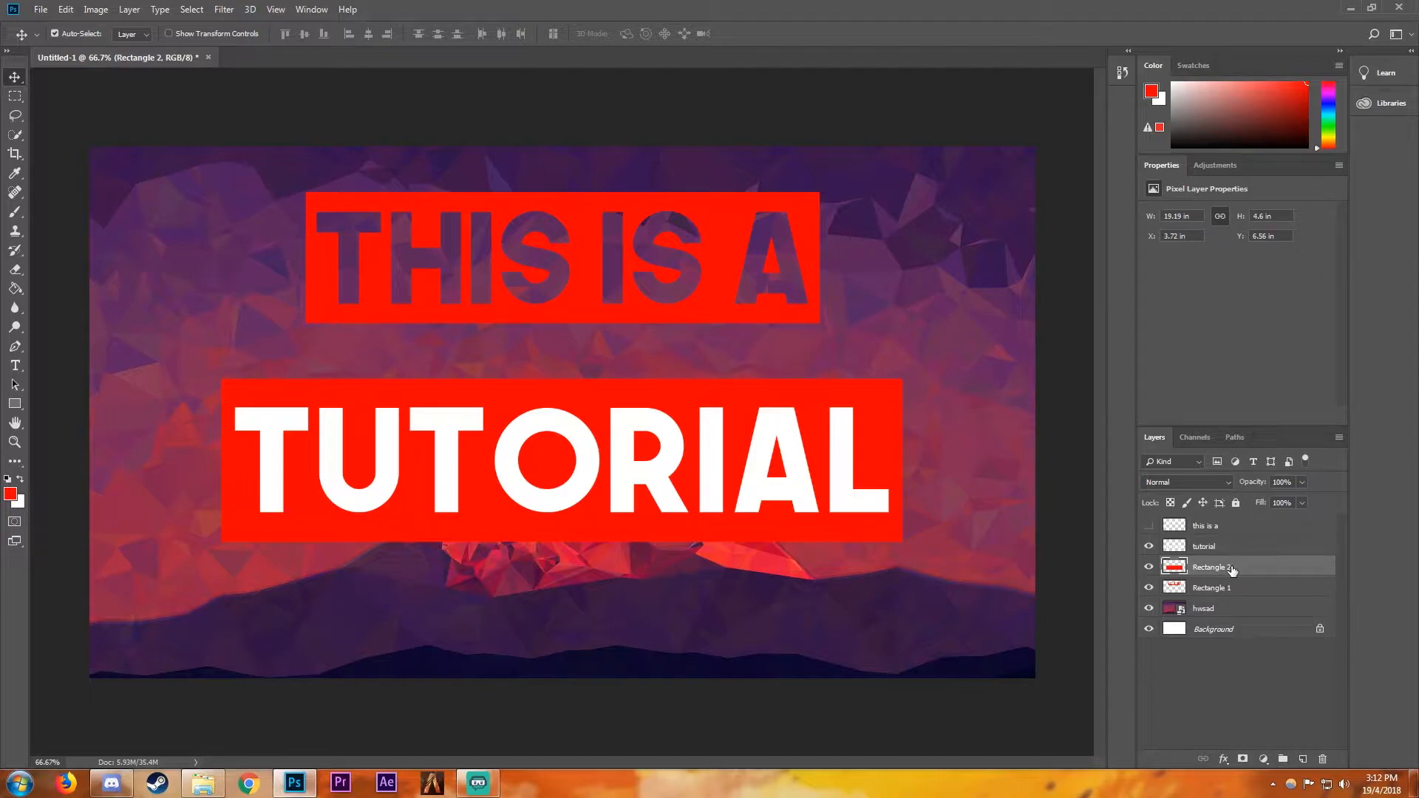
ctrl+click(1174, 549)
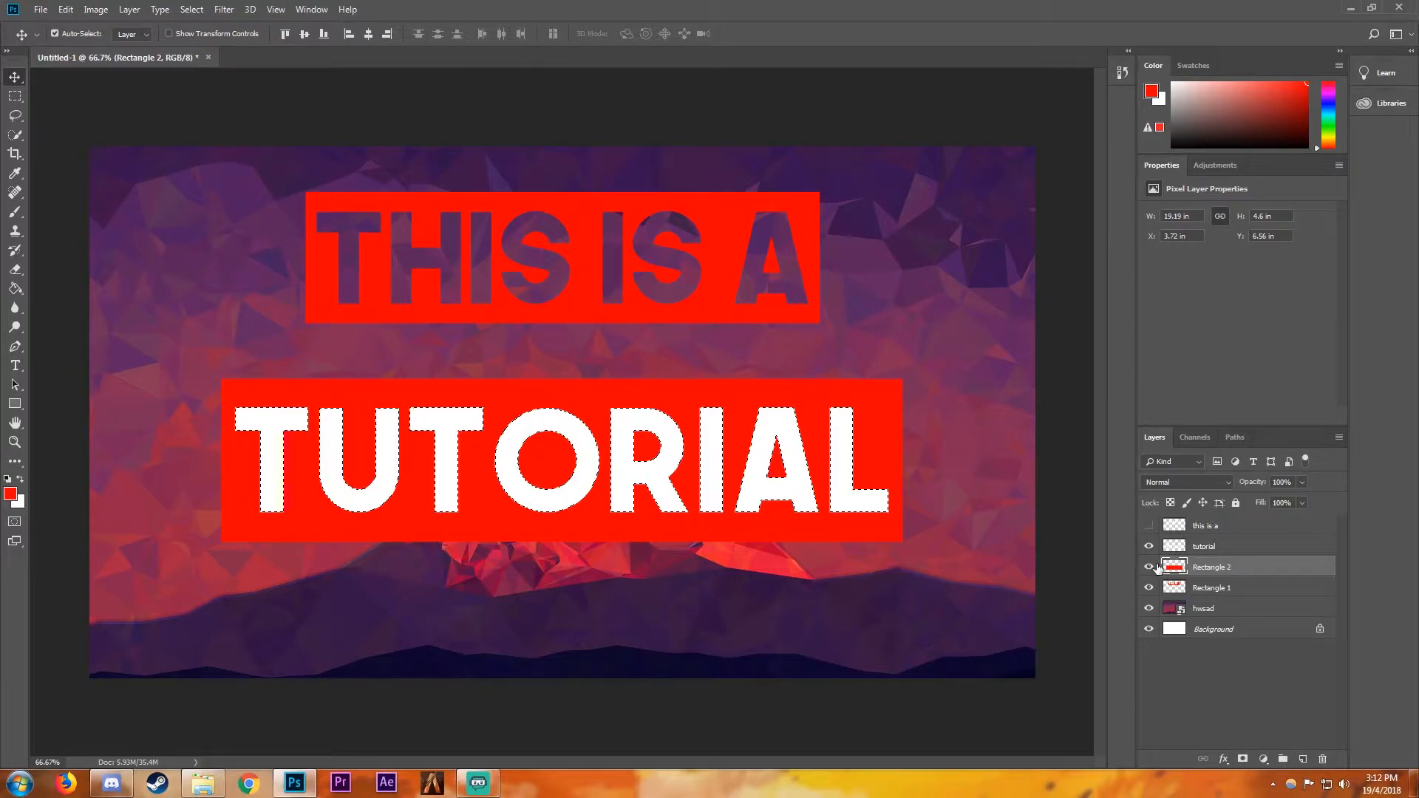
key(Delete)
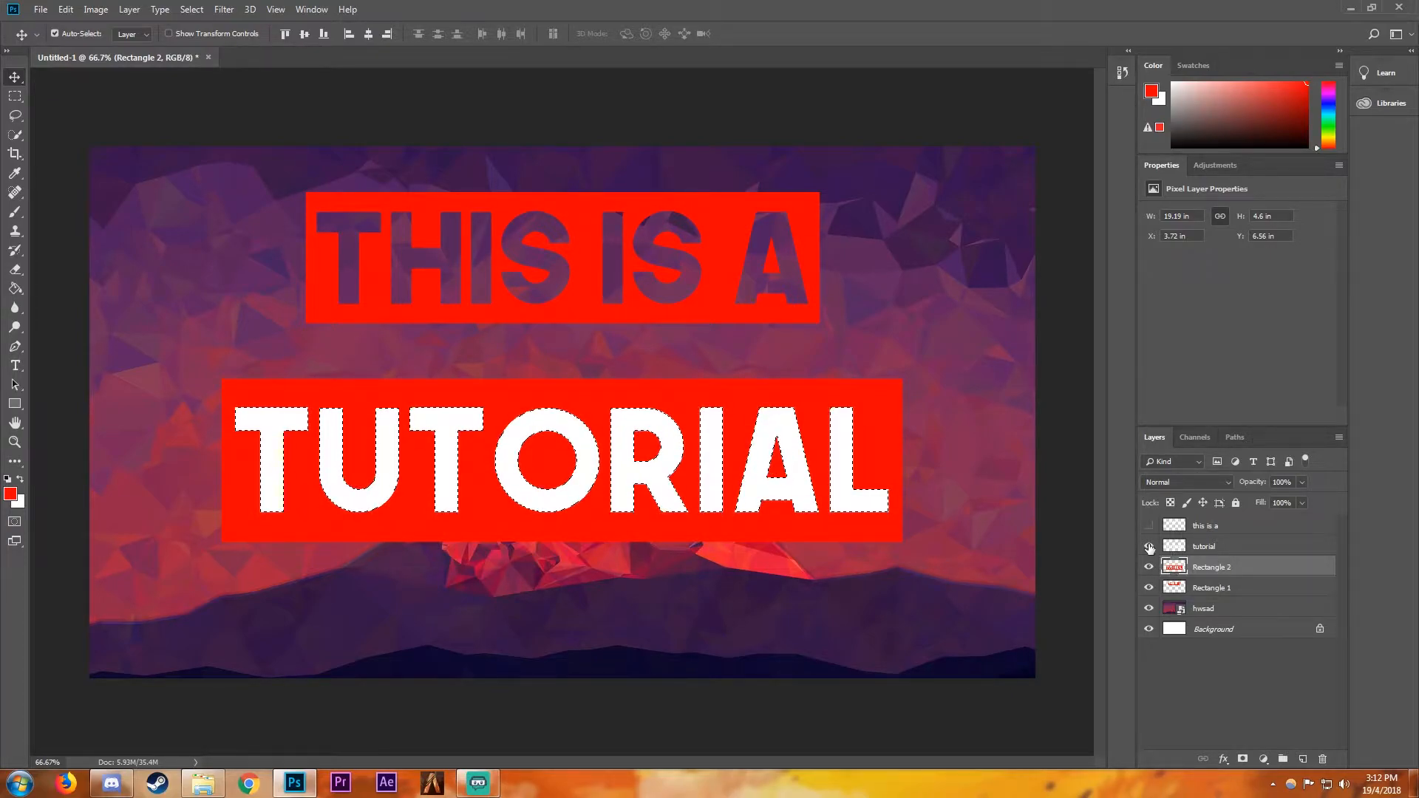
click(1148, 546)
key(ctrl+d)
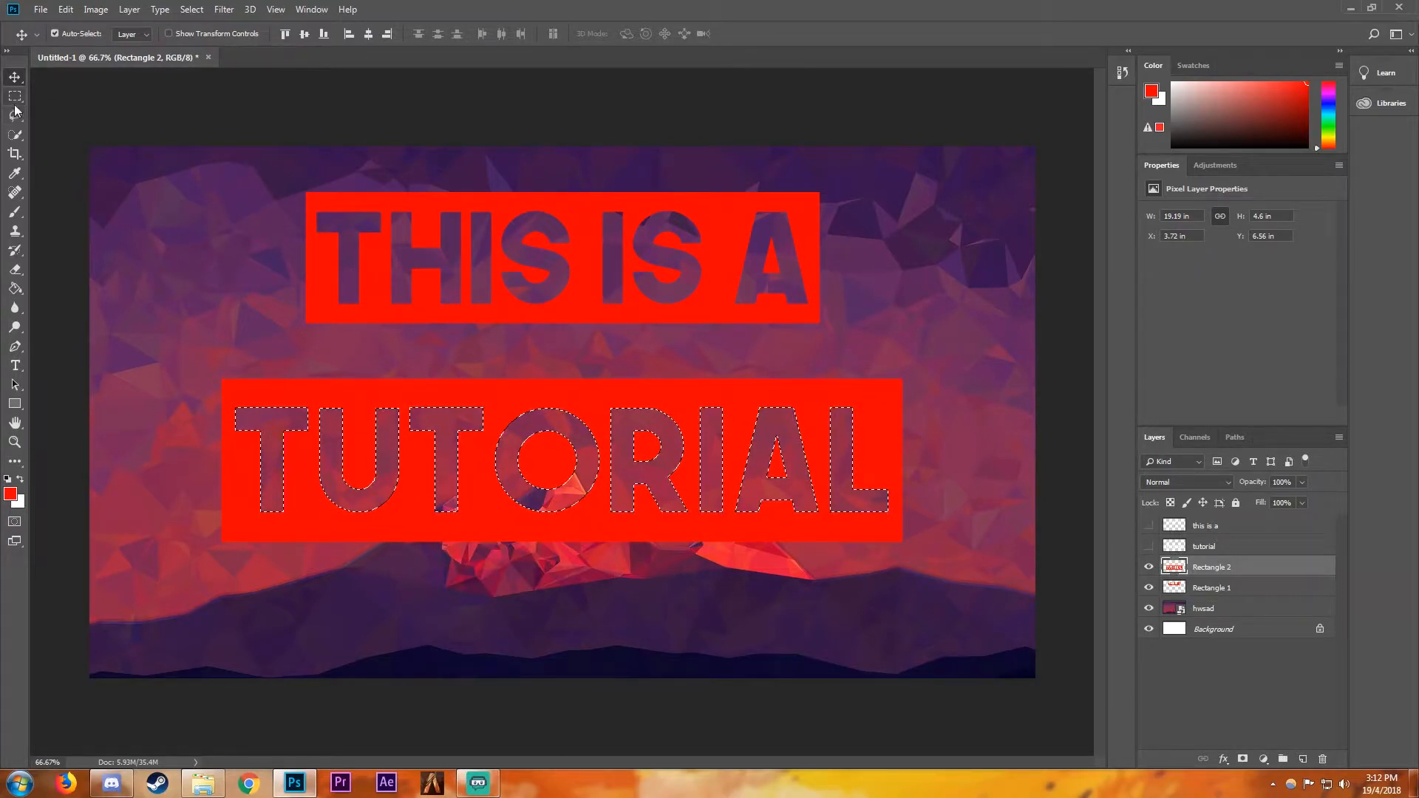
click(14, 96)
click(15, 77)
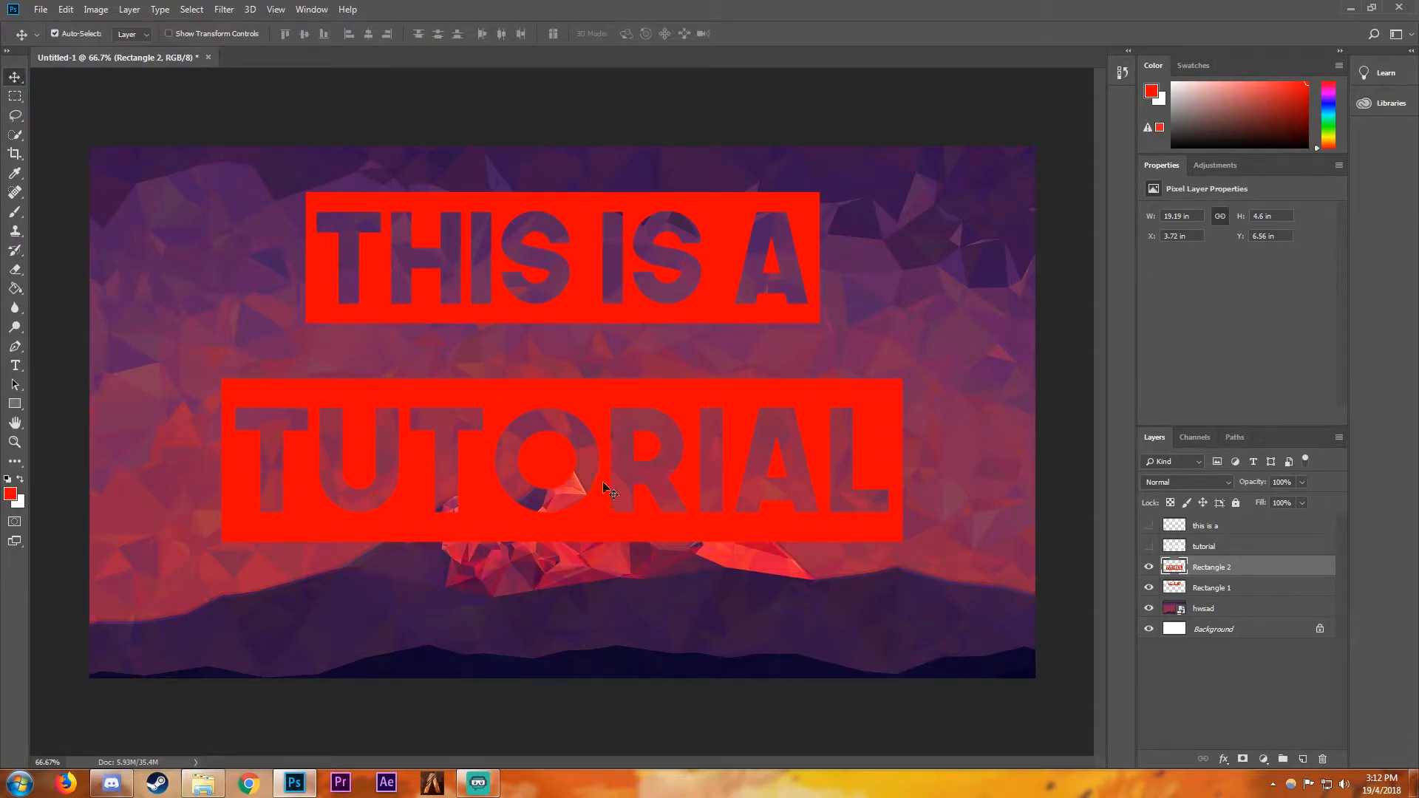
- Move both cut-out rectangles down over the mountains, with "TUTORIAL" closely below "THIS IS A"
drag(602, 403, 607, 375)
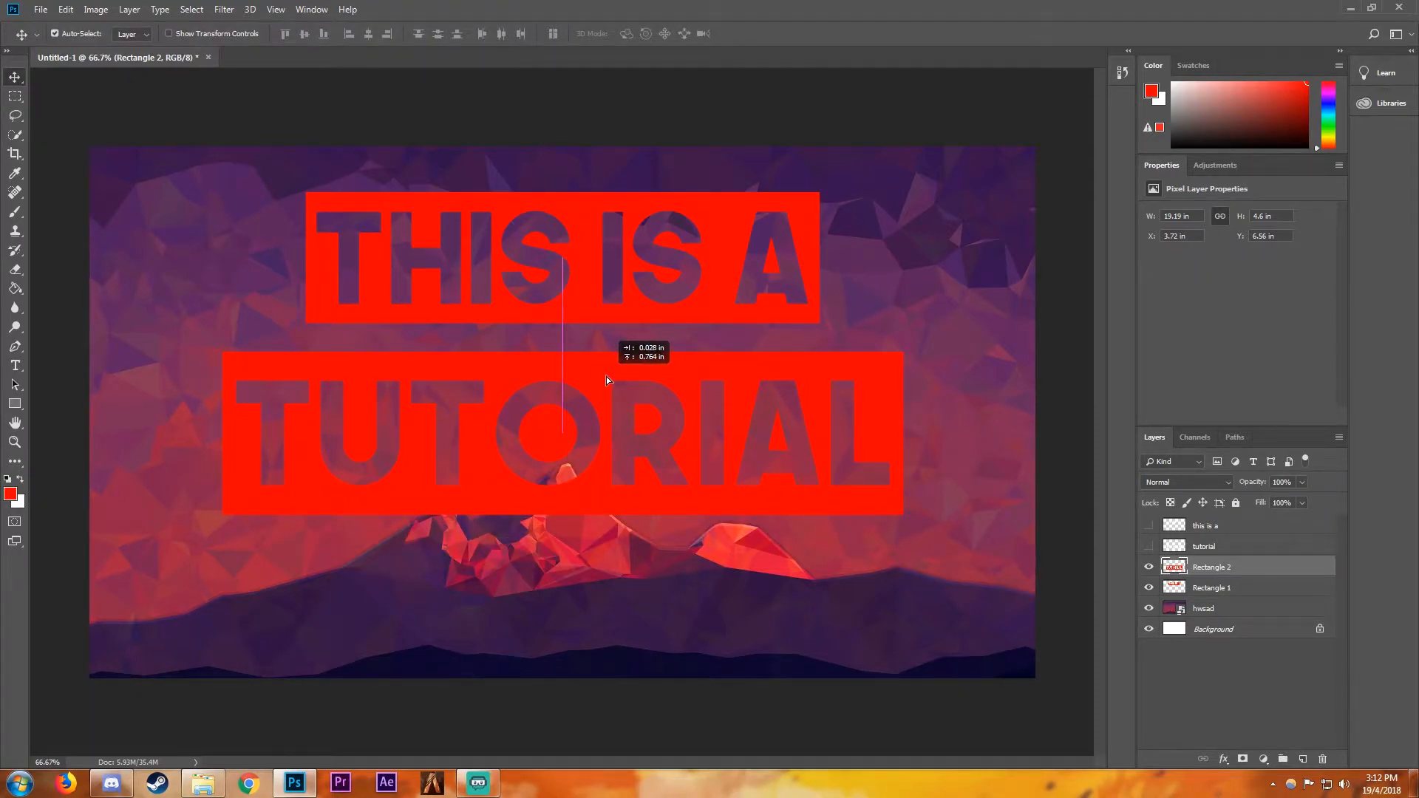
drag(577, 286, 576, 288)
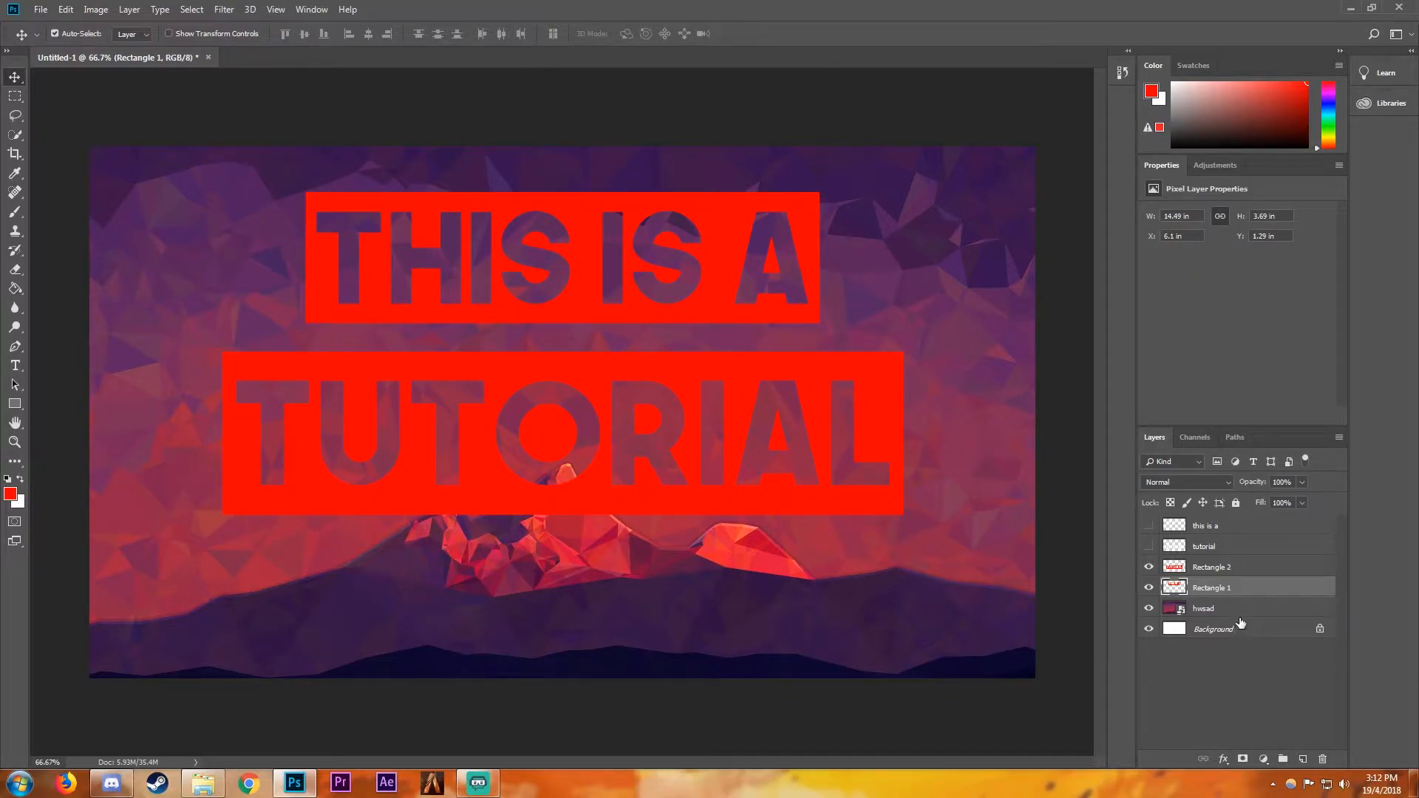
ctrl+click(1219, 568)
drag(606, 485, 701, 615)
click(792, 520)
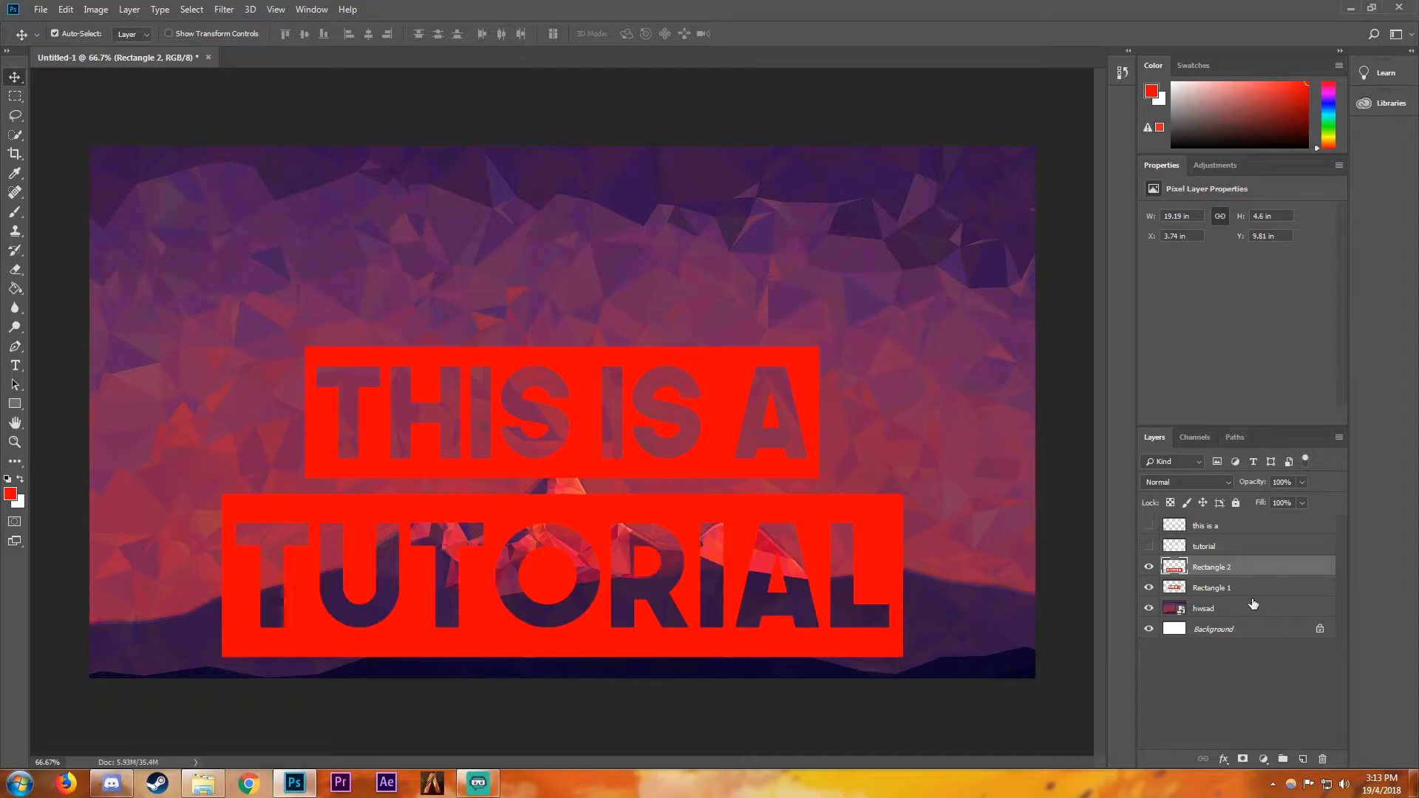
- Apply a white Color Overlay layer style to both cut-out rectangles, Rectangle 2 and Rectangle 1
right_click(1226, 569)
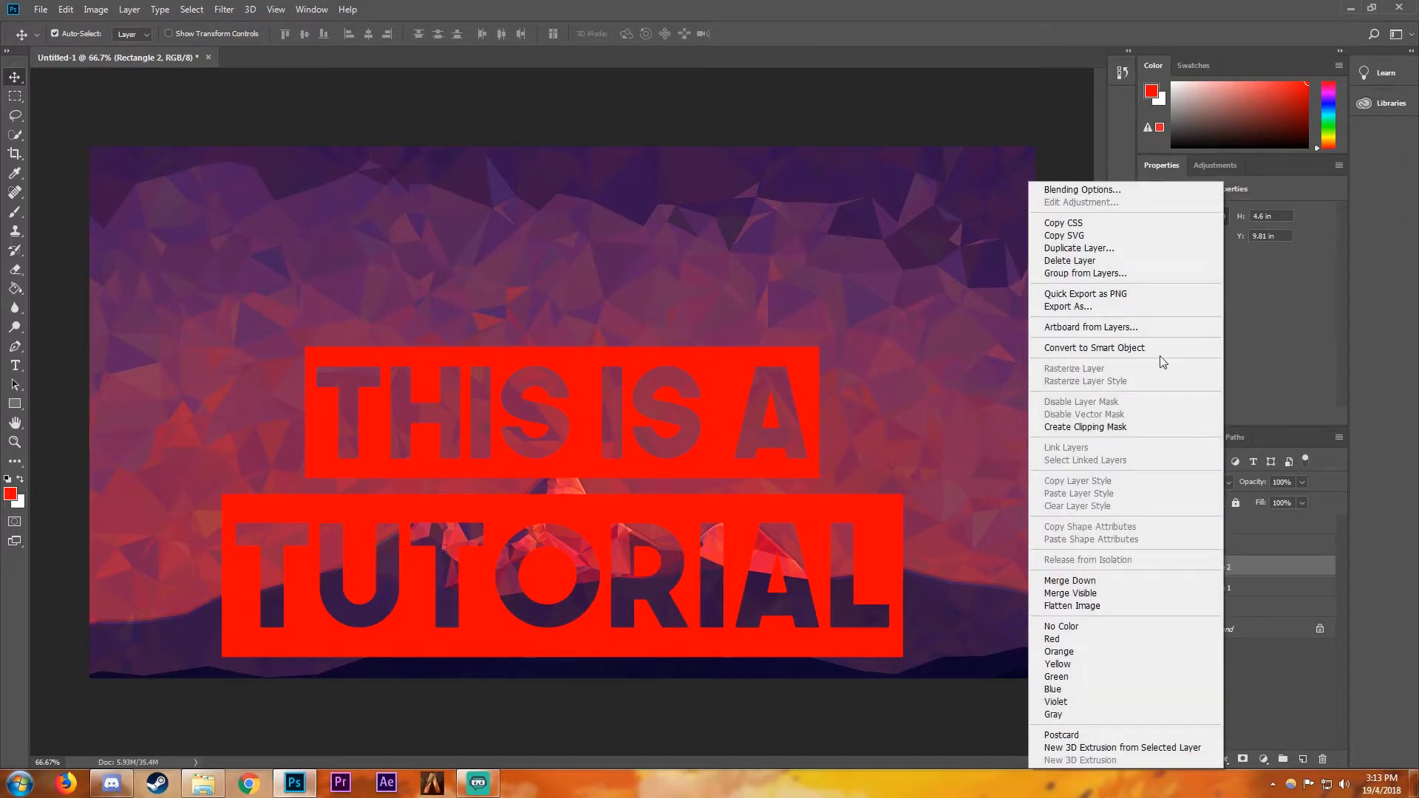
click(1058, 190)
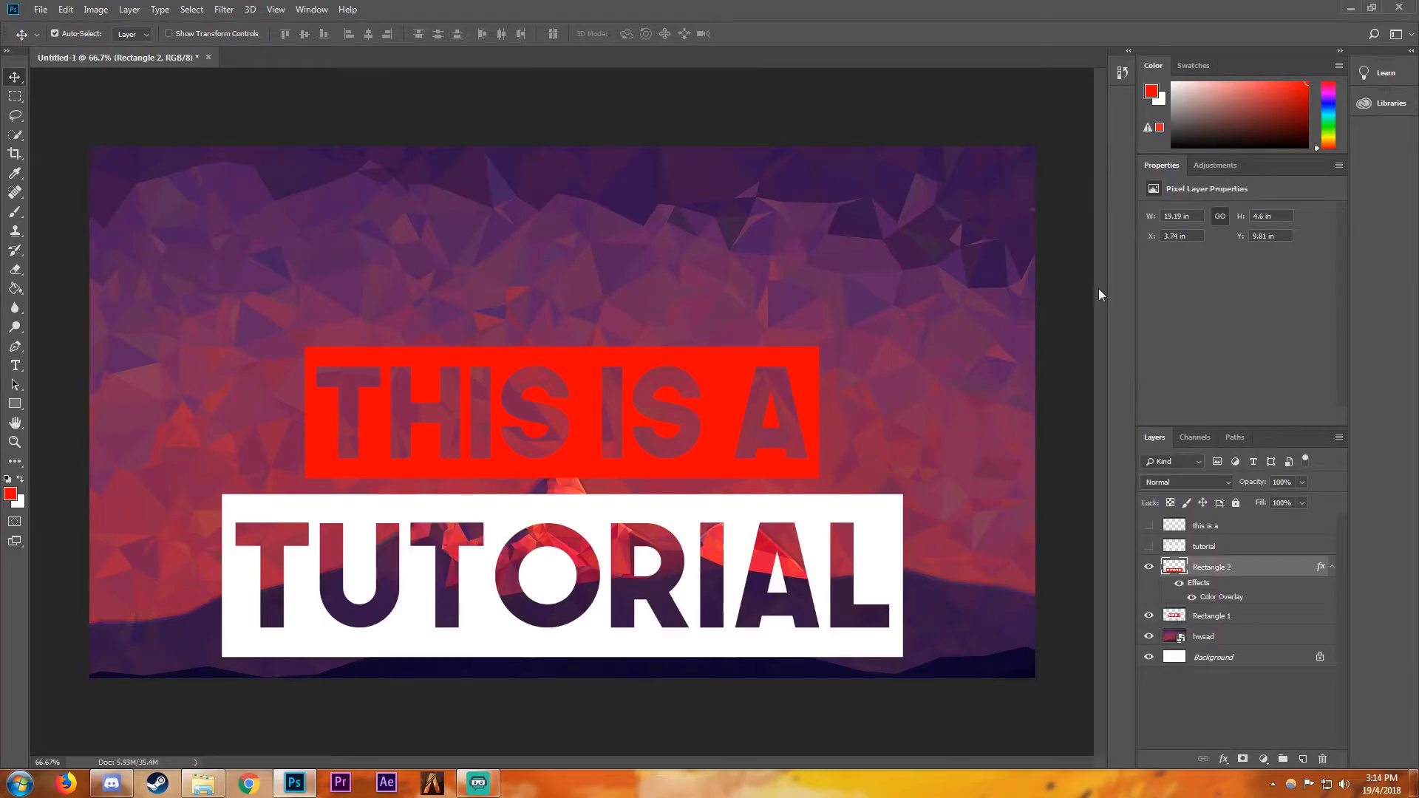
click(1249, 616)
right_click(1249, 616)
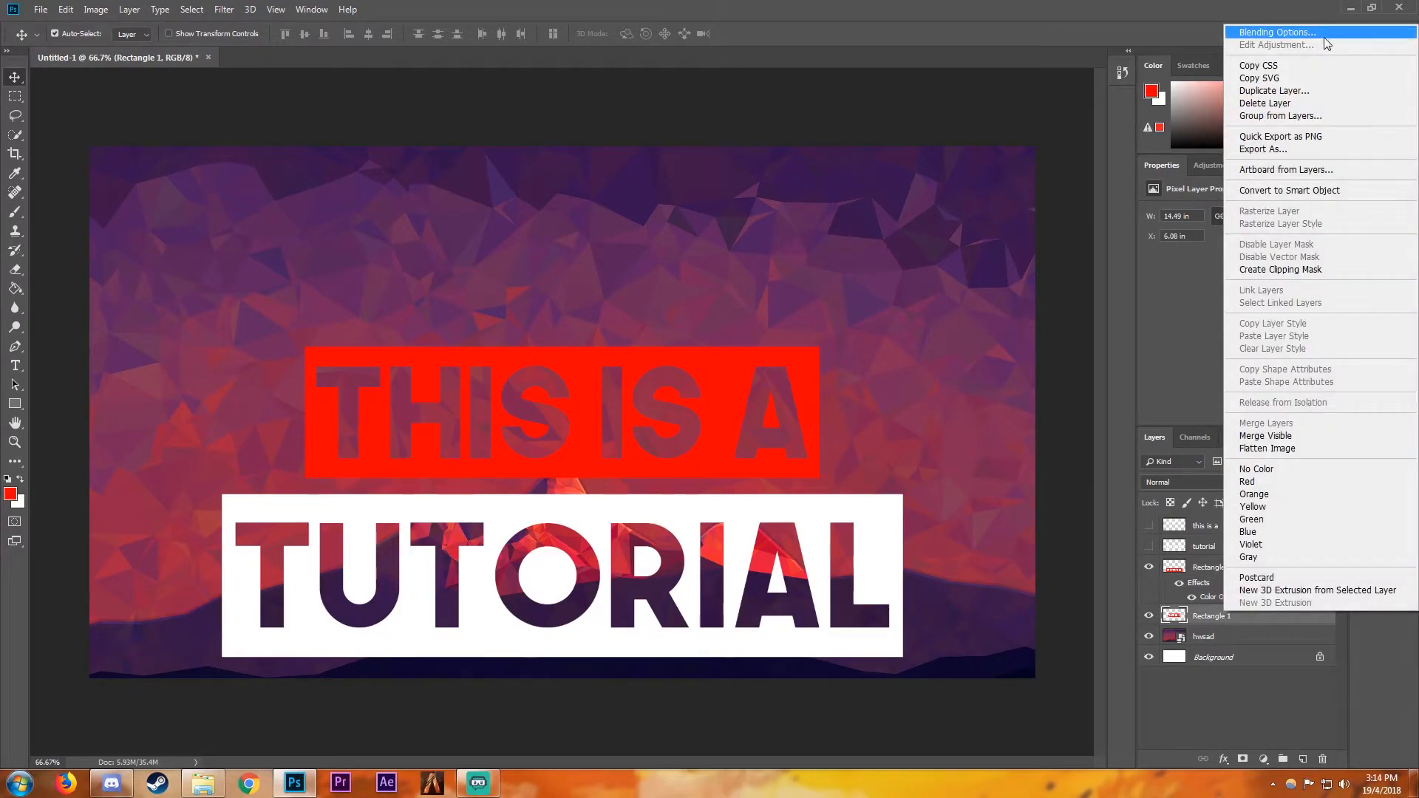
click(1257, 32)
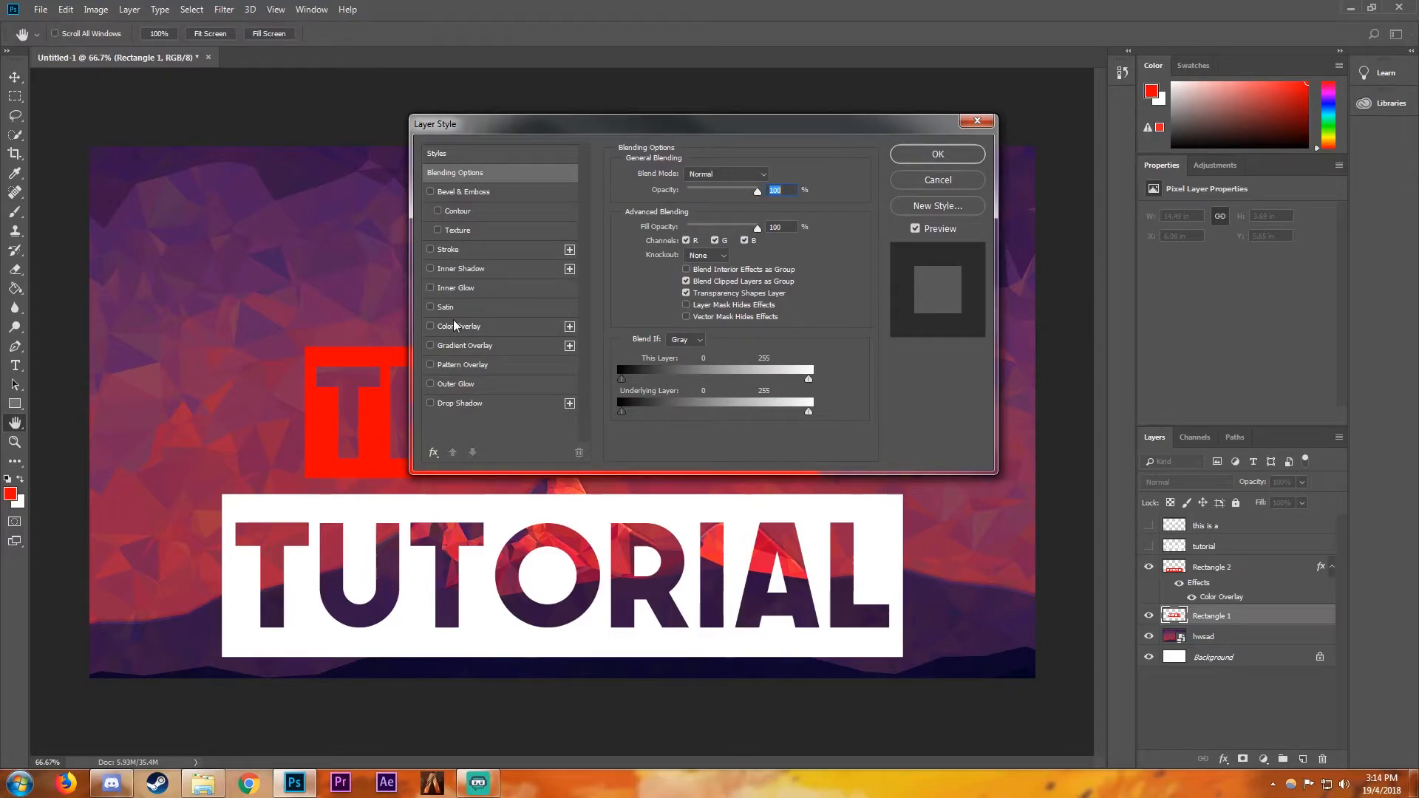
click(459, 324)
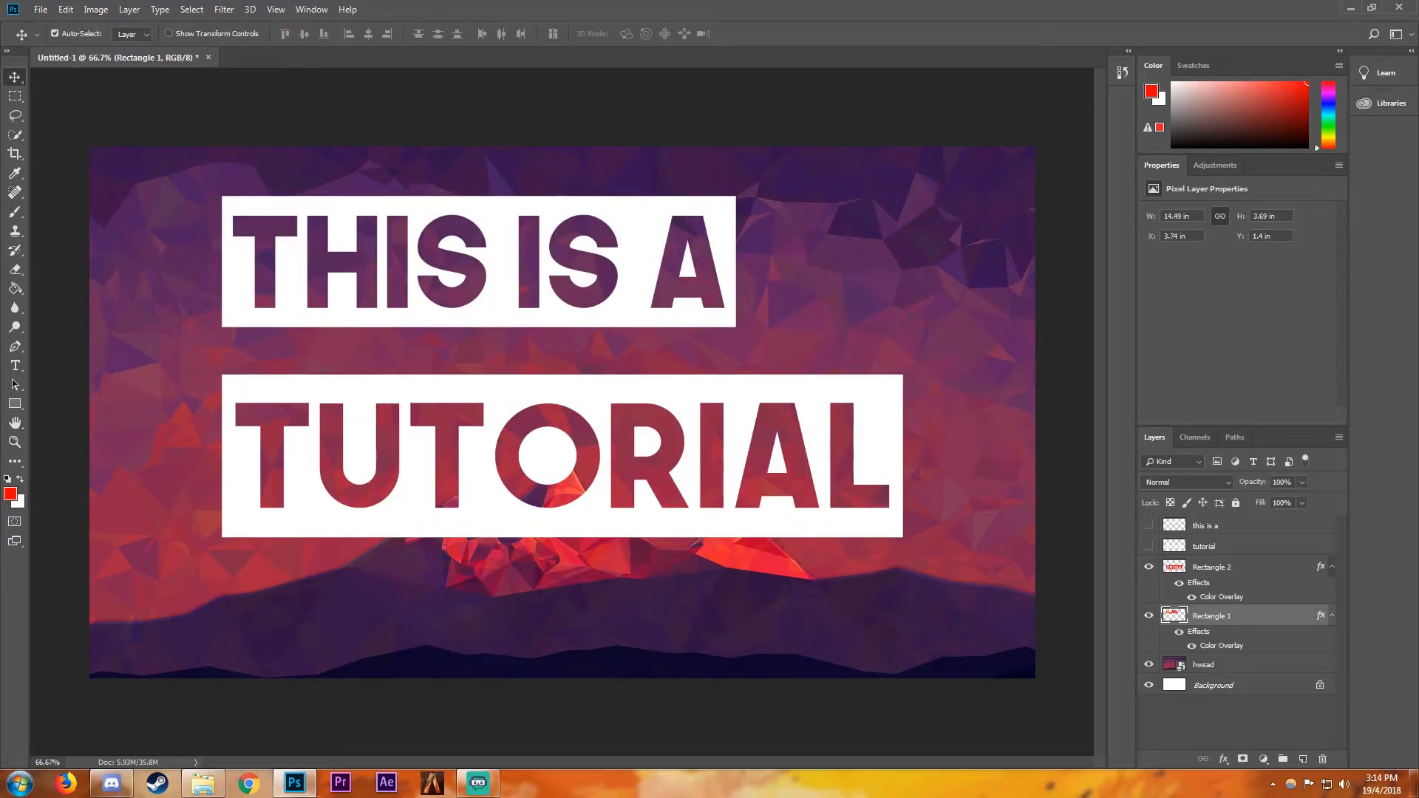